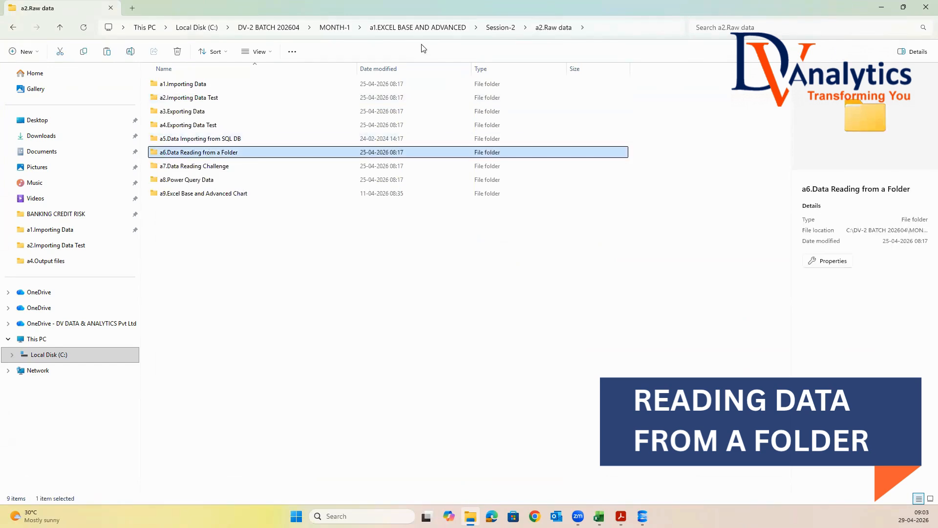
Paste the a6.Data Reading from a Folder folder into Session-2's a3.Class files folder
click(493, 28)
click(192, 113)
key(Return)
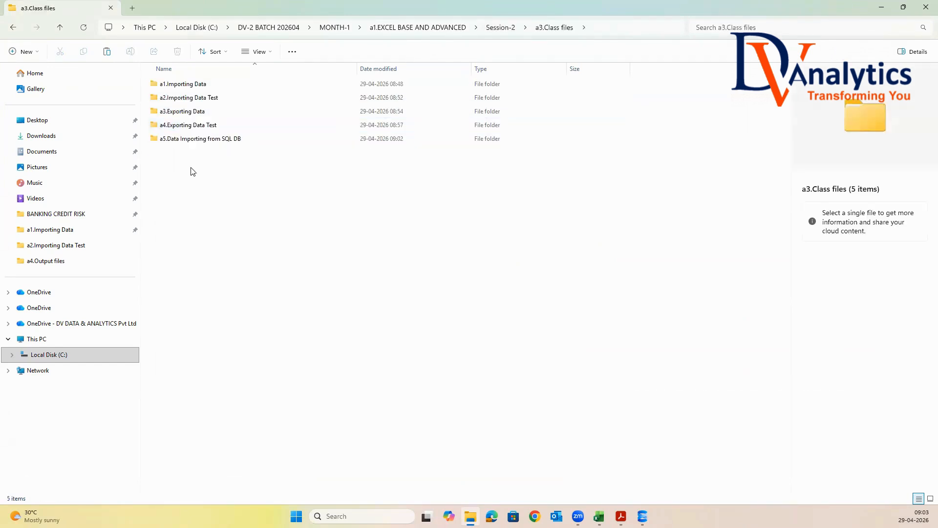
right_click(183, 168)
key(Escape)
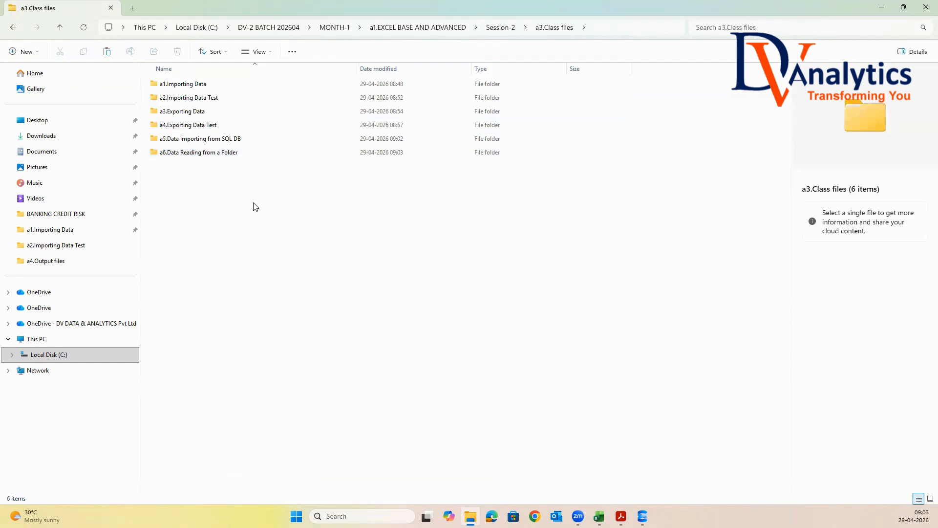
Open GLOBAL_SALES_2011.xlsx from the Raw_data folder, autofit all columns and inspect the ORDER YEARS values
click(191, 154)
key(Return)
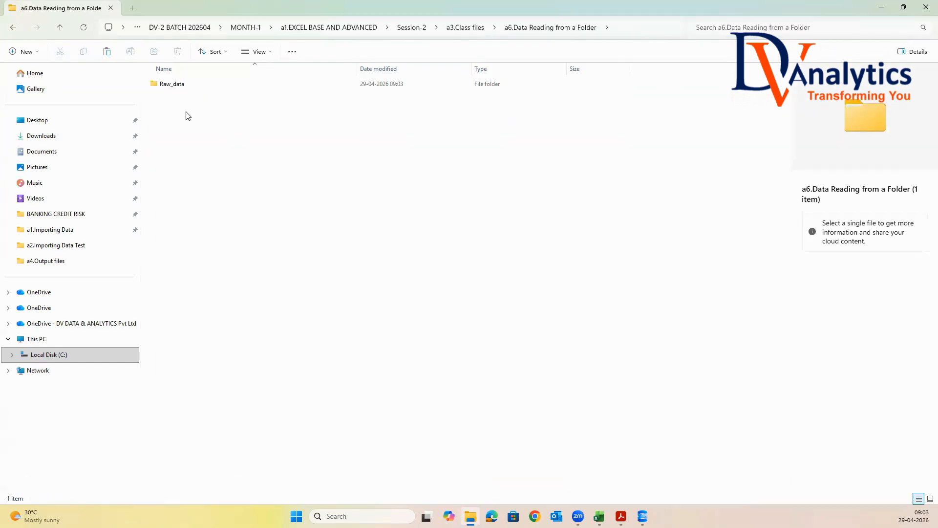
click(177, 86)
key(Return)
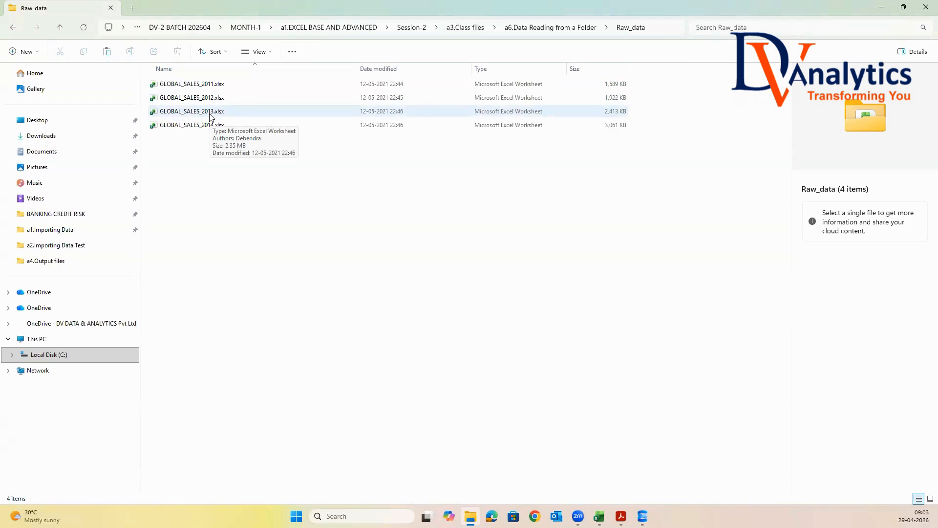
double_click(210, 84)
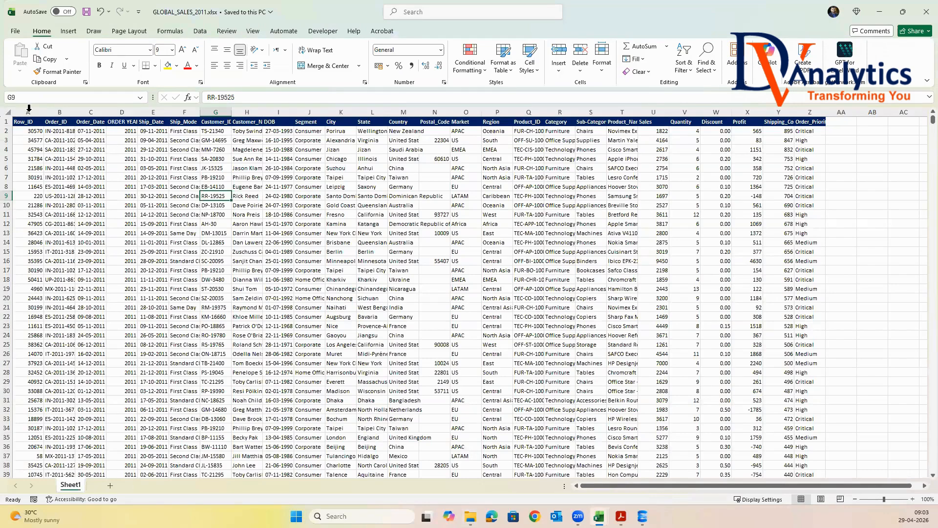
click(7, 111)
double_click(43, 112)
drag(133, 133, 141, 233)
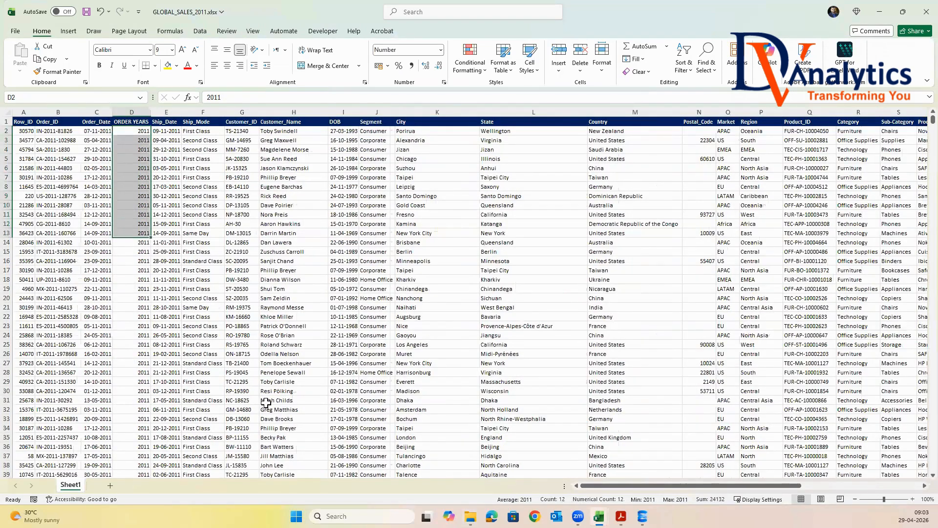
Open GLOBAL_SALES_2013.xlsx, autofit its columns, inspect the ORDER YEARS values and close it without saving
click(879, 12)
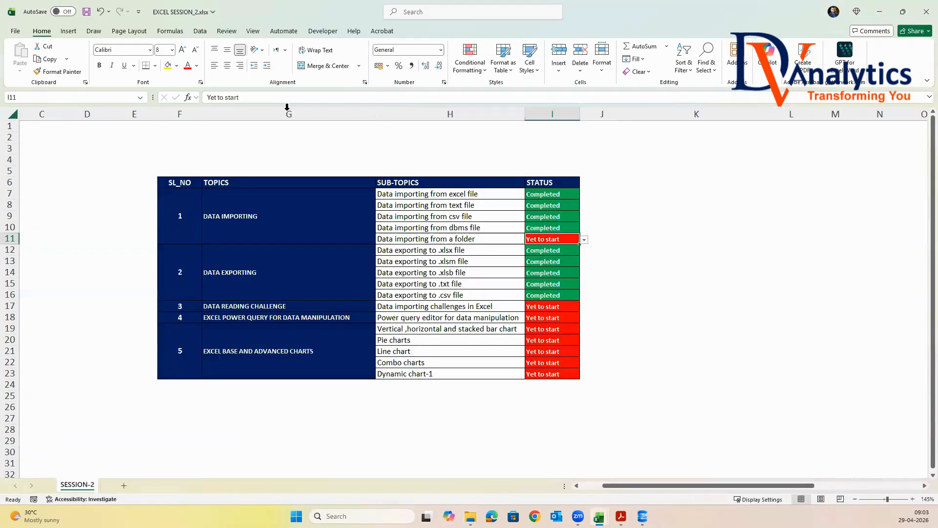
click(879, 12)
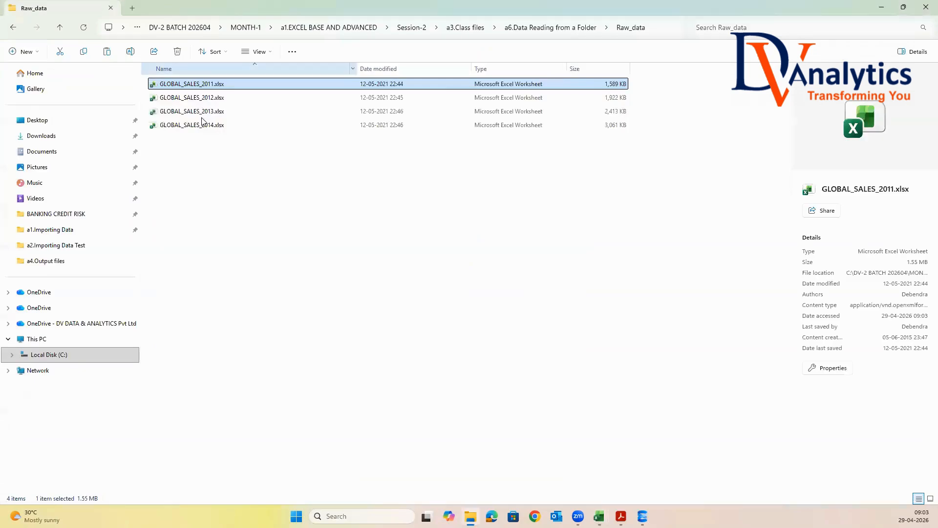
double_click(203, 111)
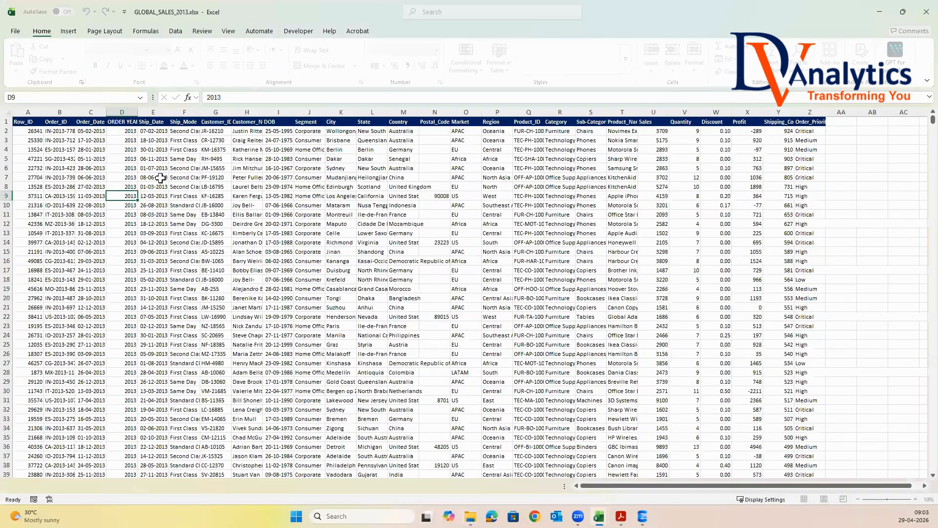
click(7, 112)
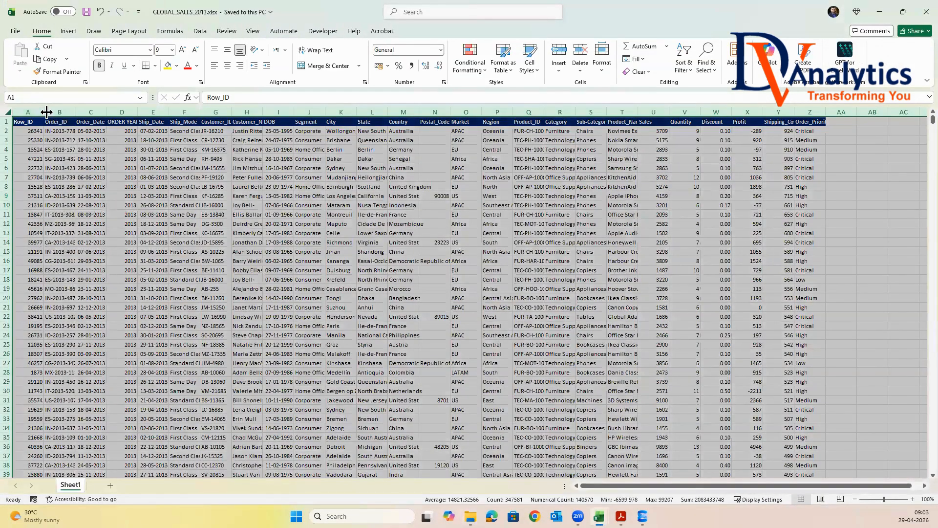
double_click(44, 111)
drag(140, 134, 142, 197)
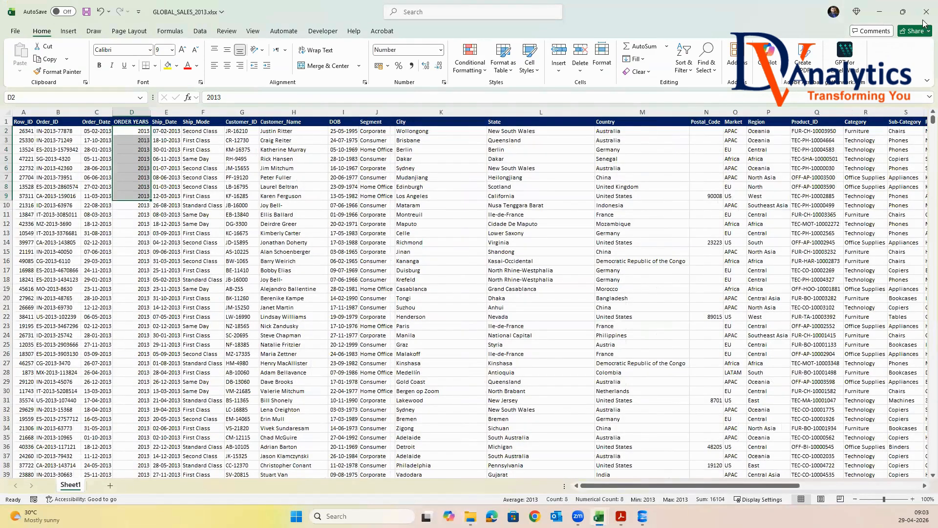
click(924, 16)
click(684, 319)
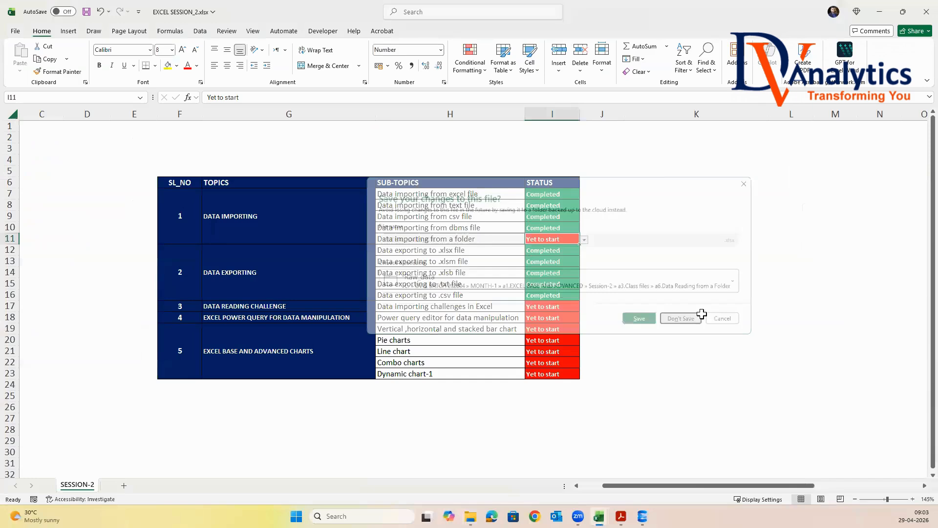
Open GLOBAL_SALES_2014.xlsx, inspect its ORDER YEARS values and close the workbook
click(879, 12)
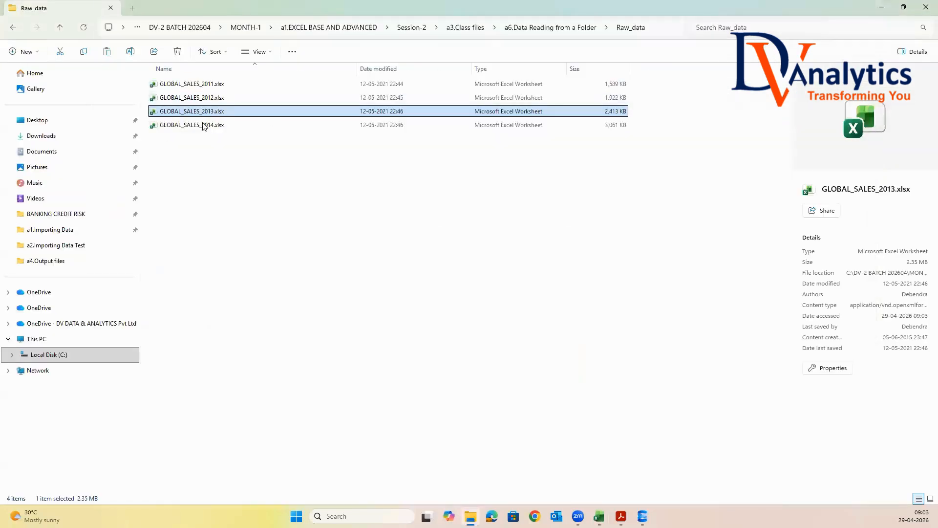
double_click(205, 126)
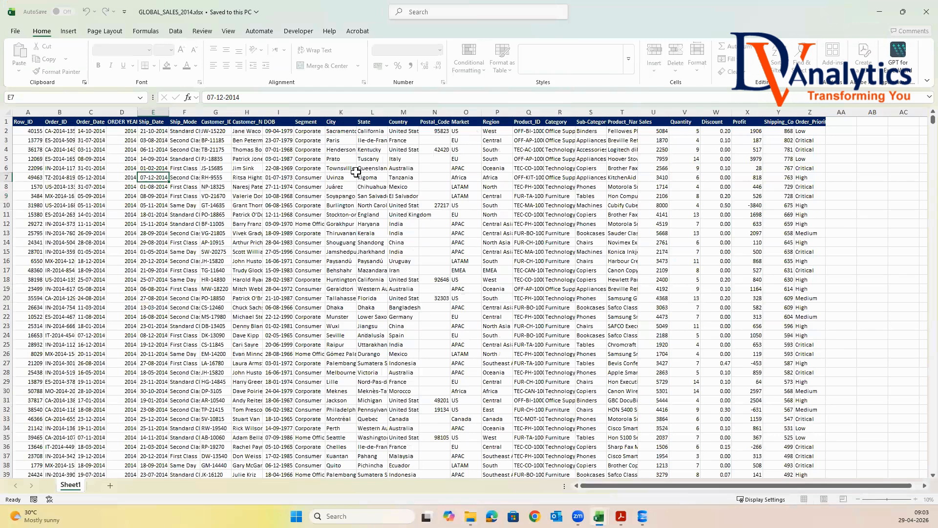
drag(131, 132, 131, 222)
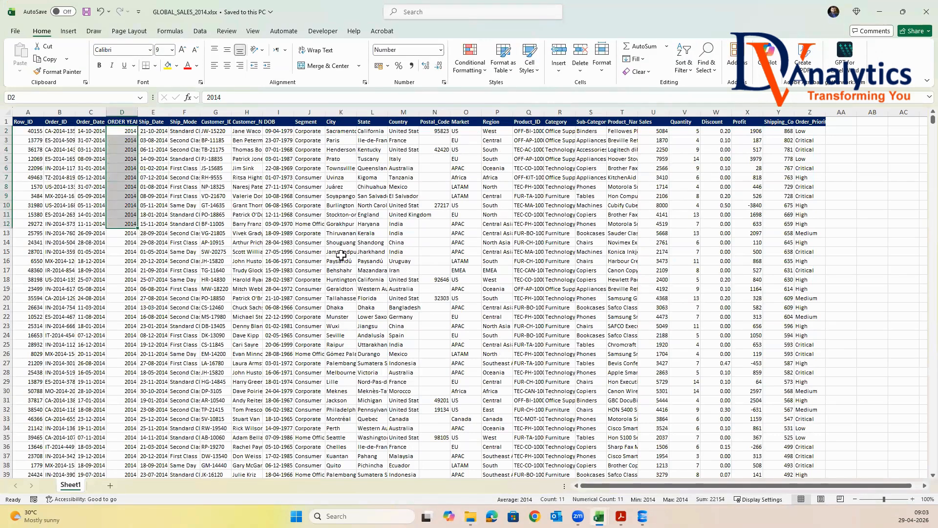
click(923, 15)
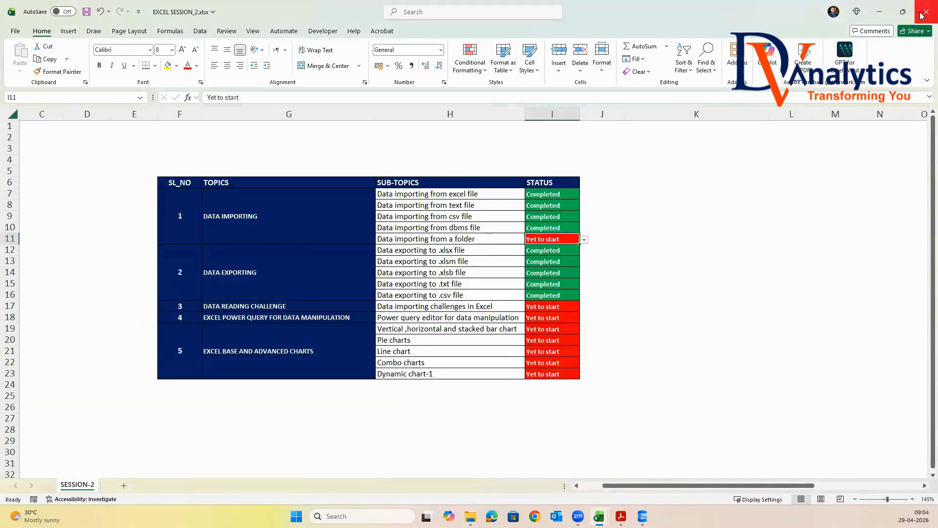
Switch to the GLOBAL_SALES_2011 workbook and close it without saving
click(885, 16)
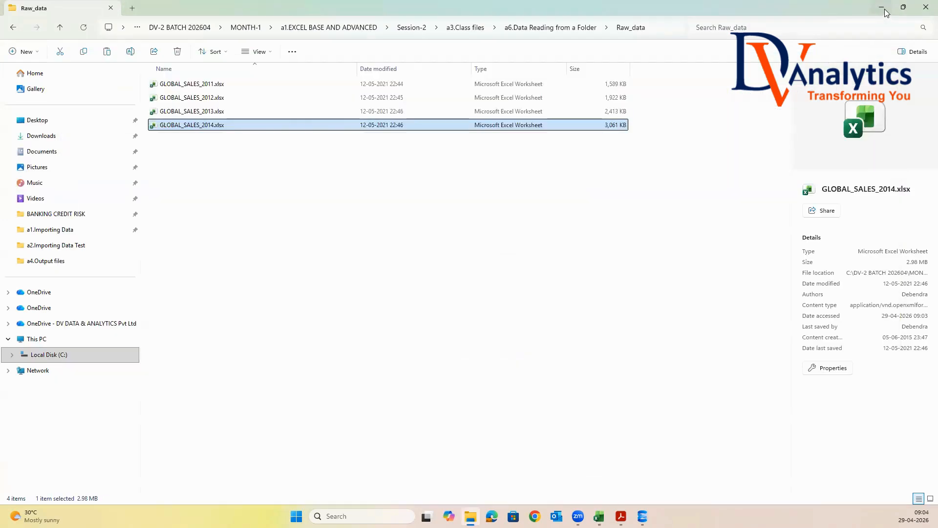
click(885, 9)
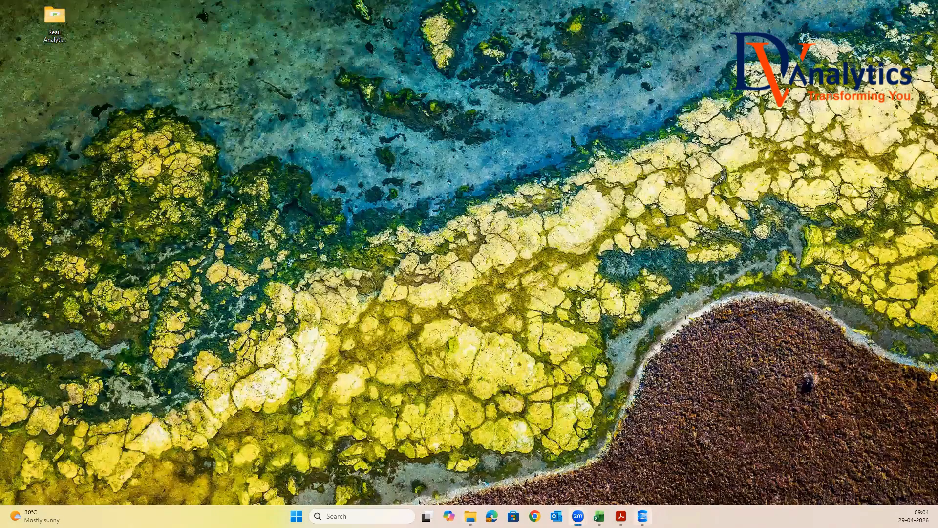
mouse_move(598, 516)
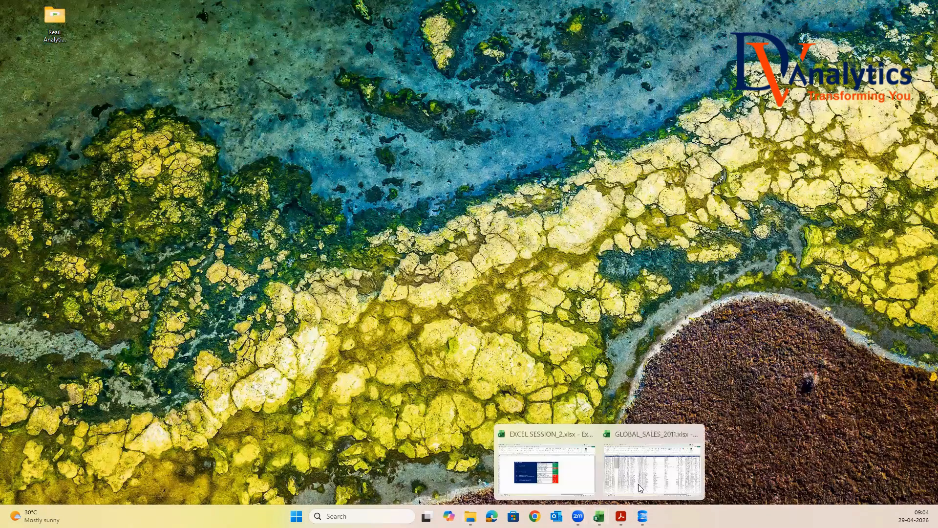
click(652, 459)
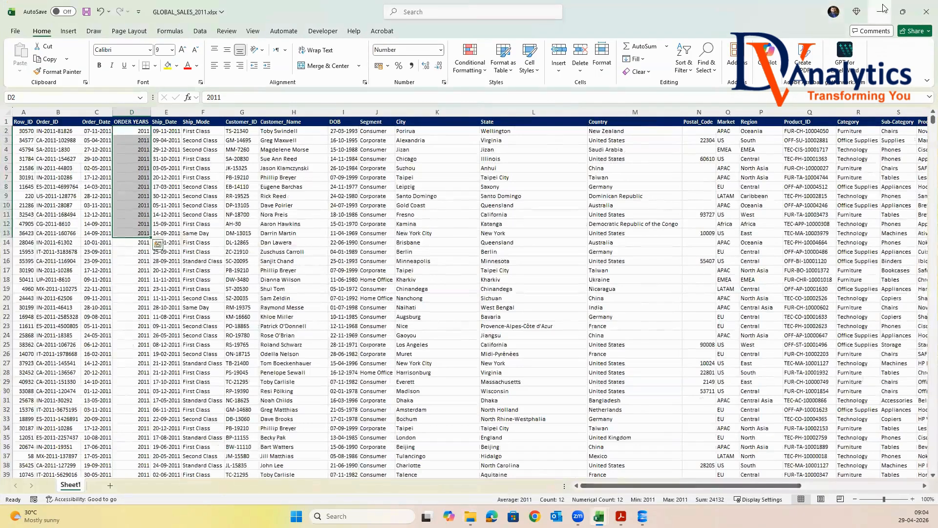
click(925, 12)
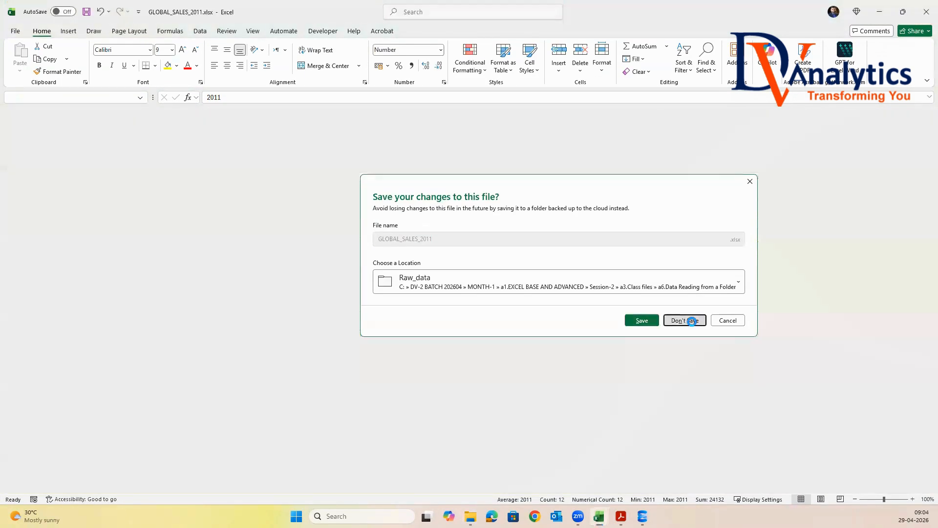
click(688, 323)
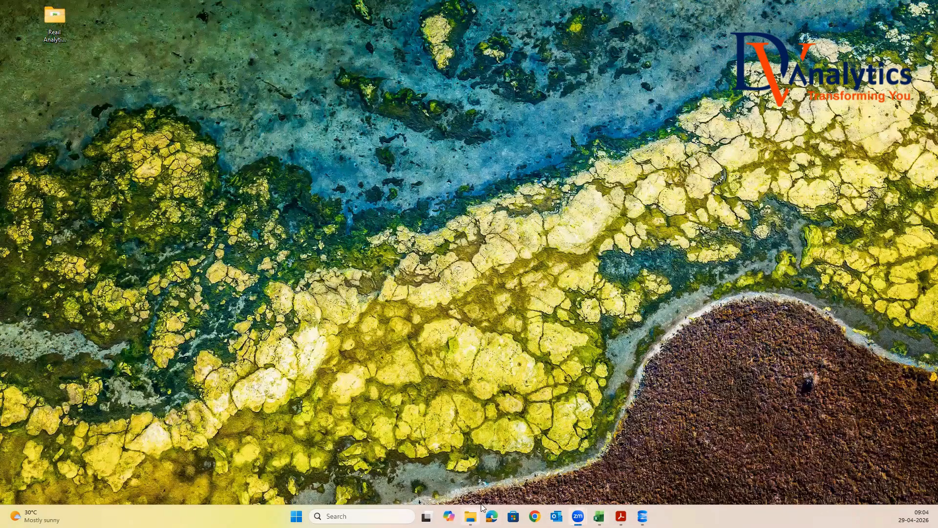
Create a new Excel worksheet named DATA READING FROM A FOLDER in the a6.Data Reading from a Folder folder
click(470, 516)
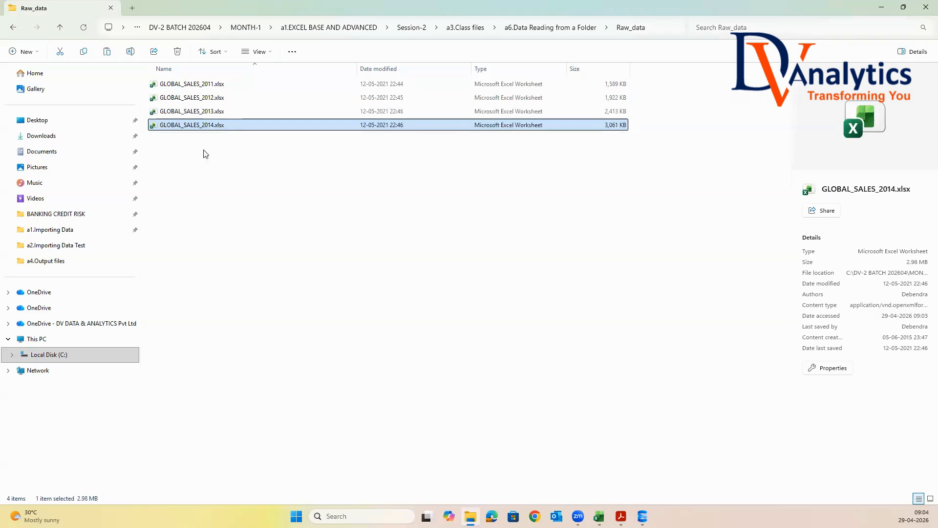
click(574, 27)
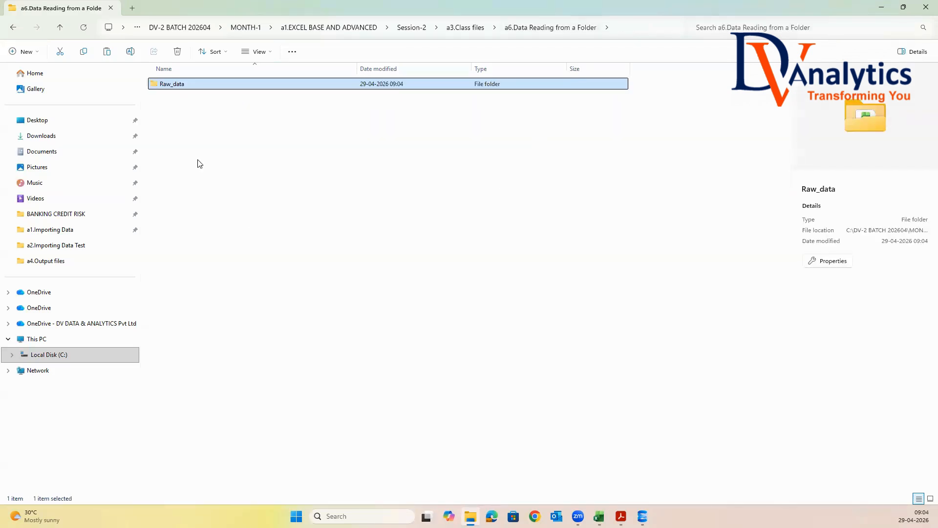
right_click(190, 137)
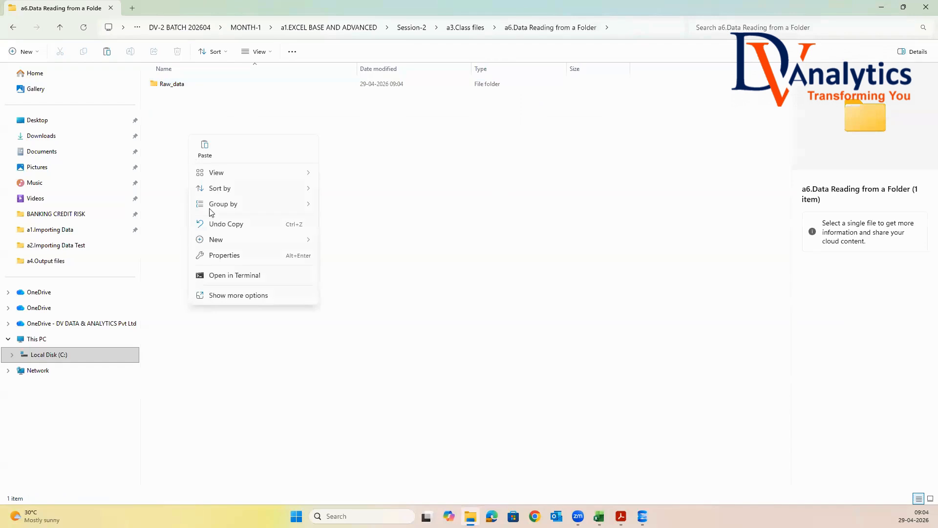
mouse_move(307, 242)
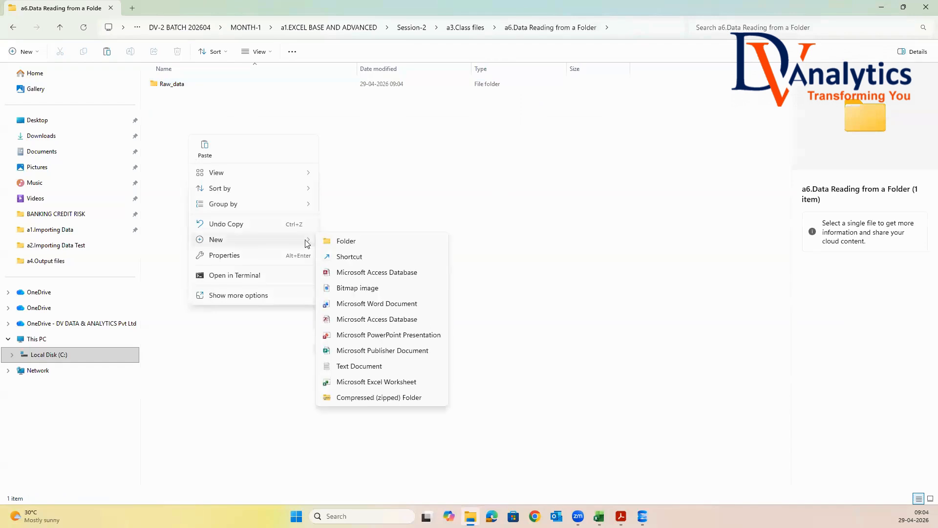
click(364, 381)
text(DATA READ)
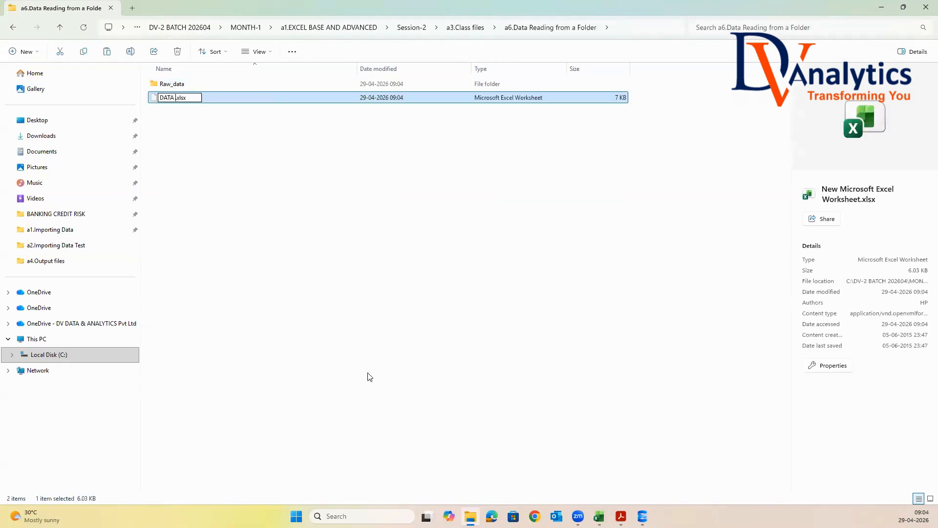
text(ING FROM A FOLDER)
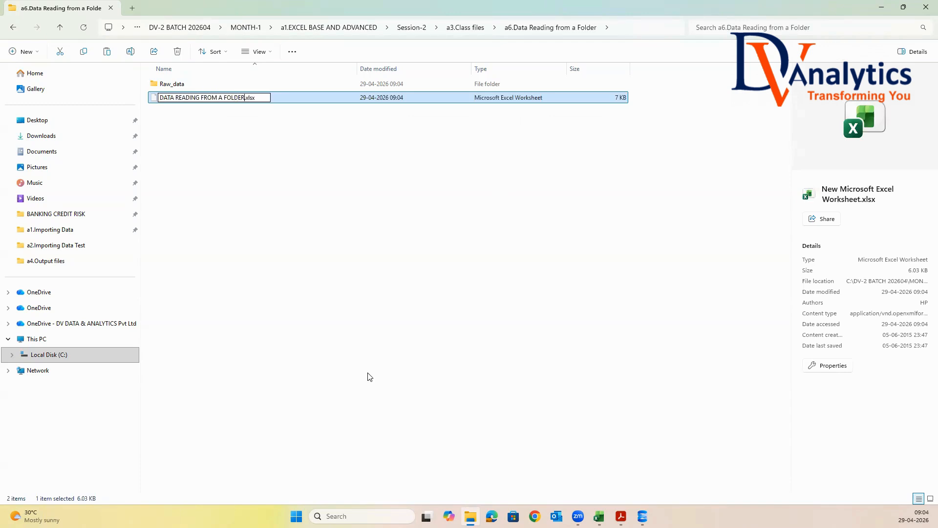
key(Escape)
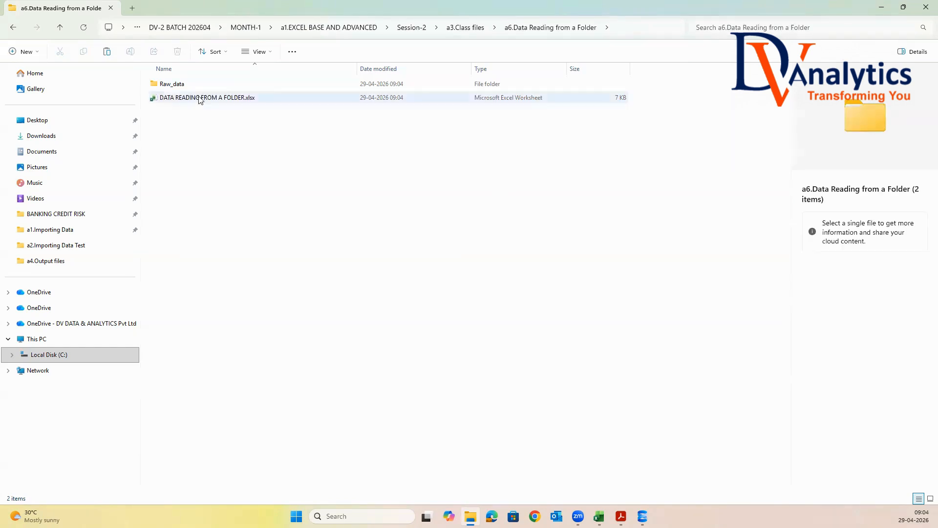
Open DATA READING FROM A FOLDER.xlsx and get data from the Raw_data folder inside a6.Data Reading from a Folder
double_click(191, 97)
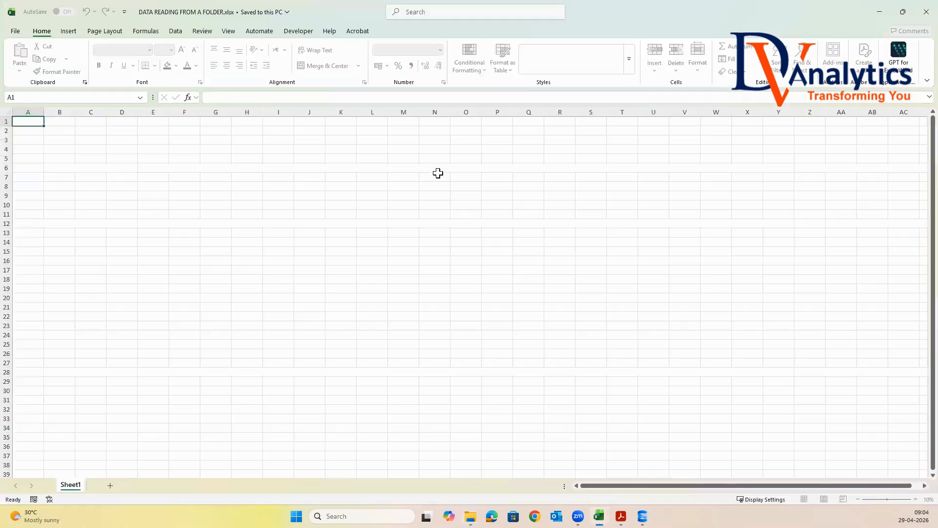
click(200, 31)
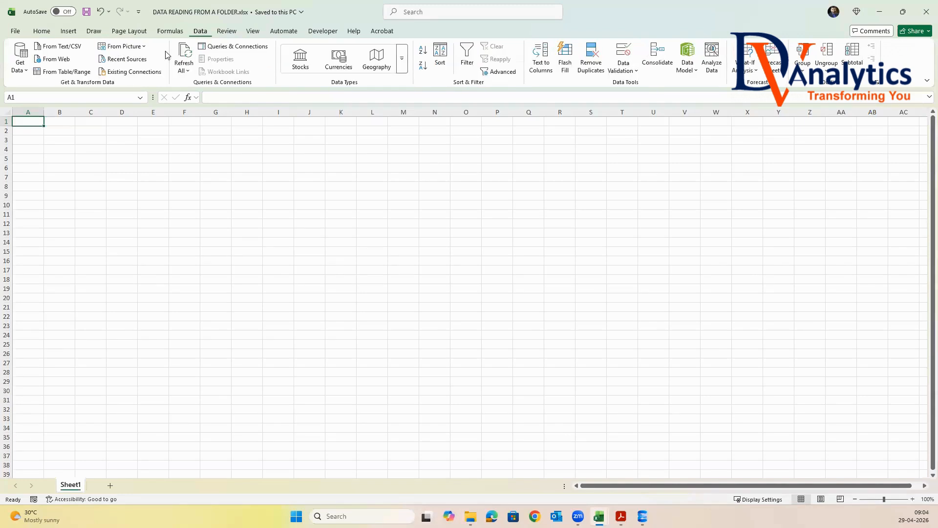
click(19, 68)
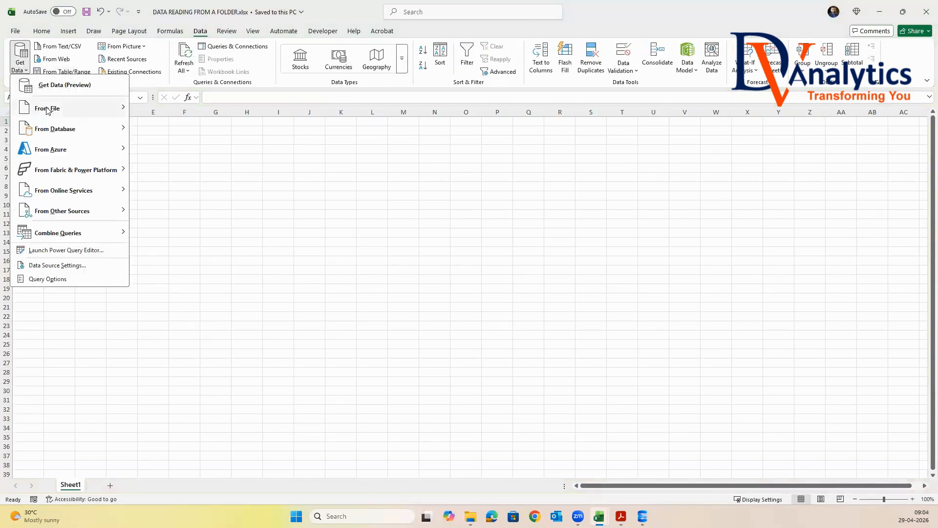
mouse_move(47, 109)
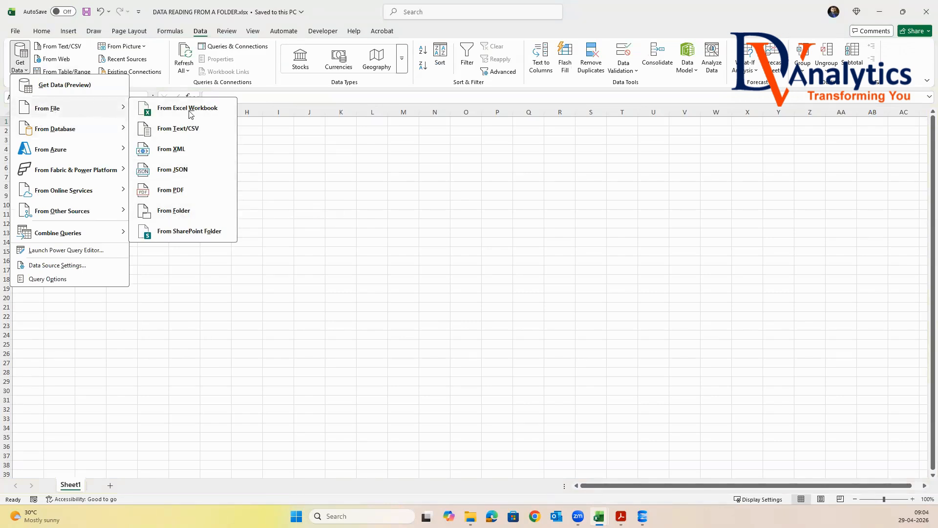
click(174, 211)
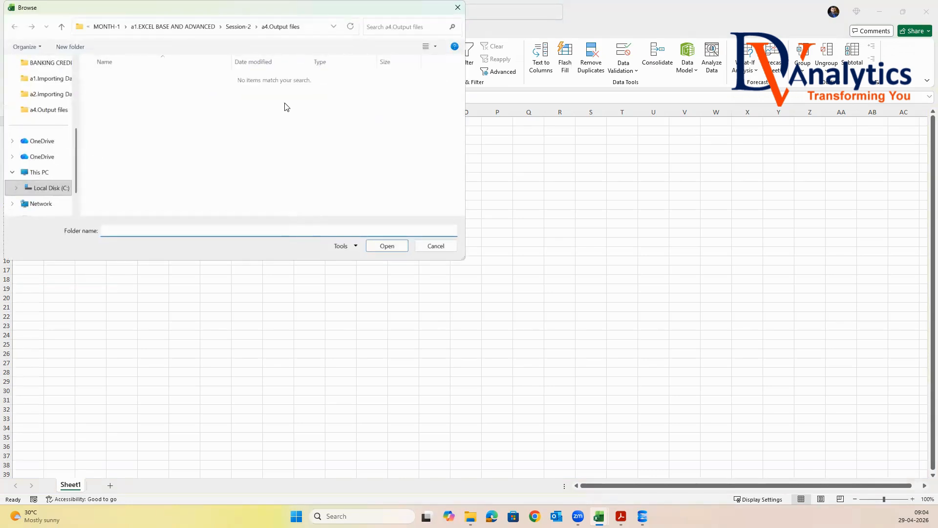
click(245, 29)
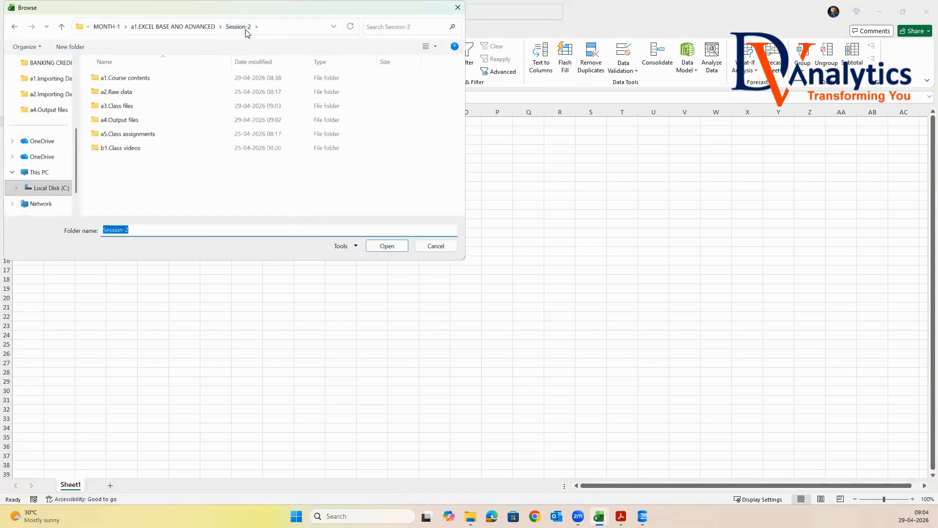
double_click(127, 109)
double_click(126, 149)
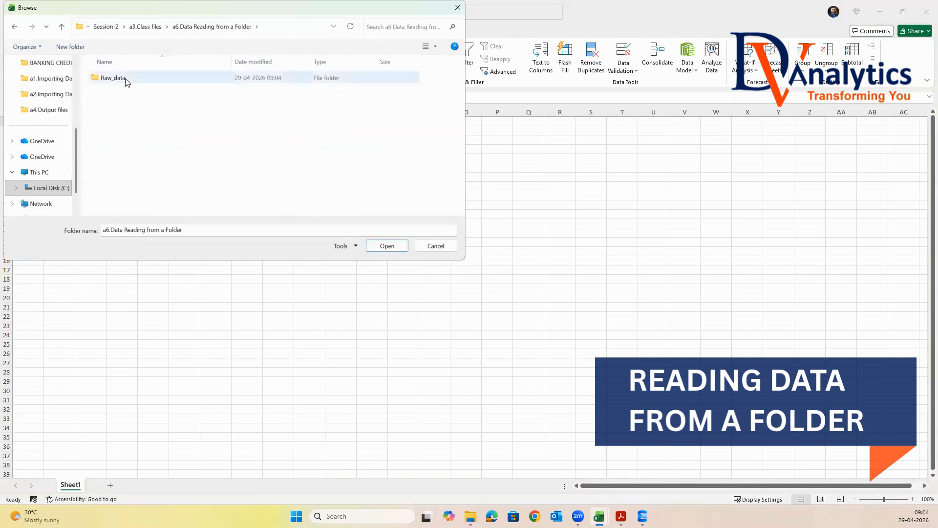
click(125, 79)
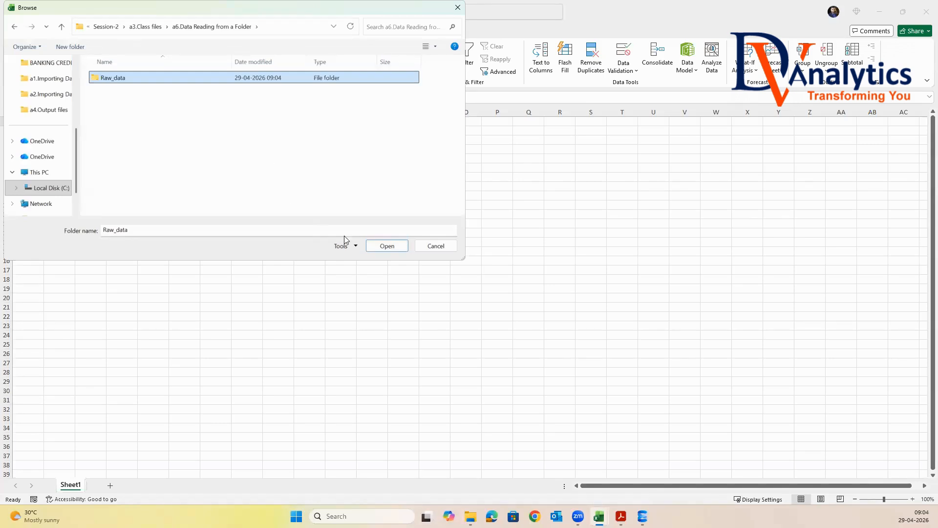
click(386, 245)
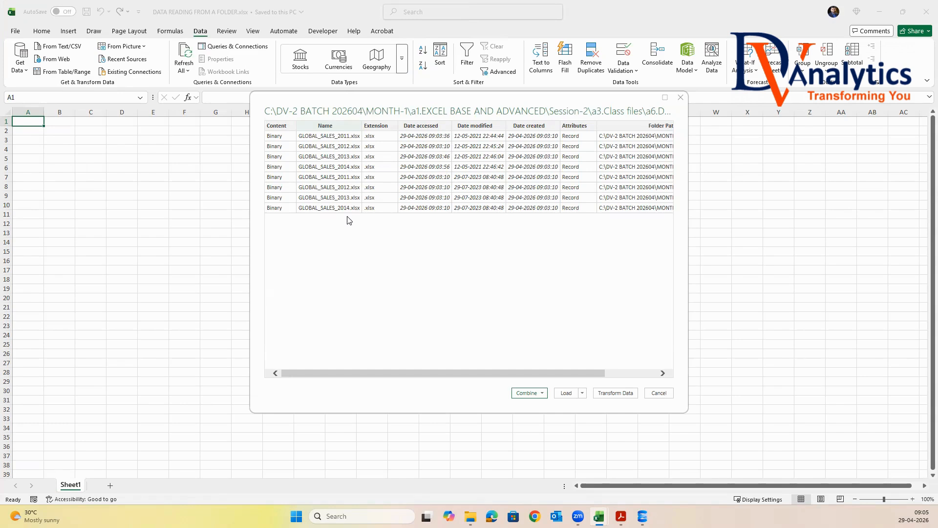
Combine and transform the folder's files, extracting Sheet1 from the first sample file
click(542, 394)
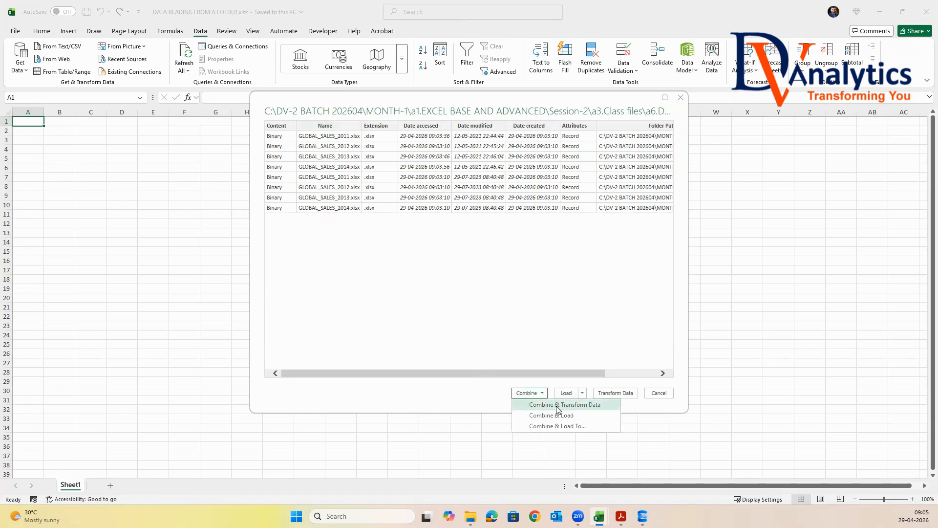
click(559, 408)
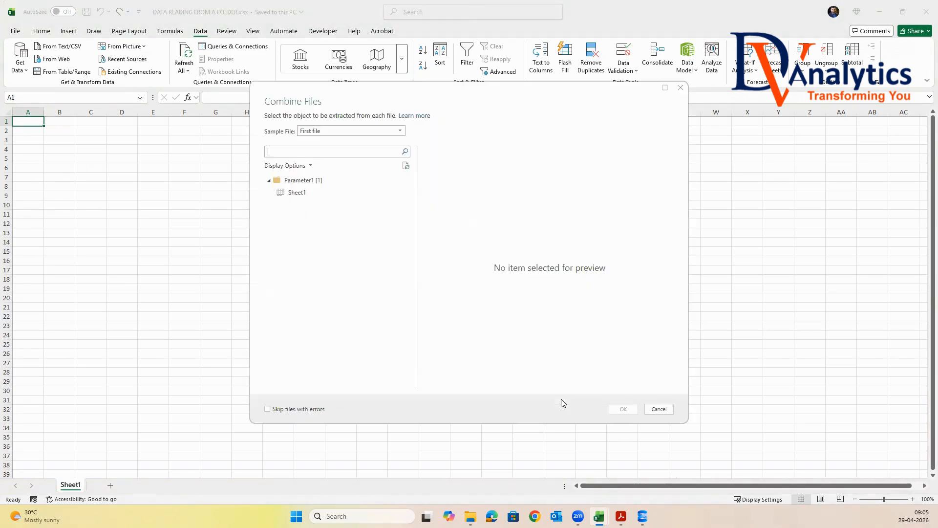
click(296, 193)
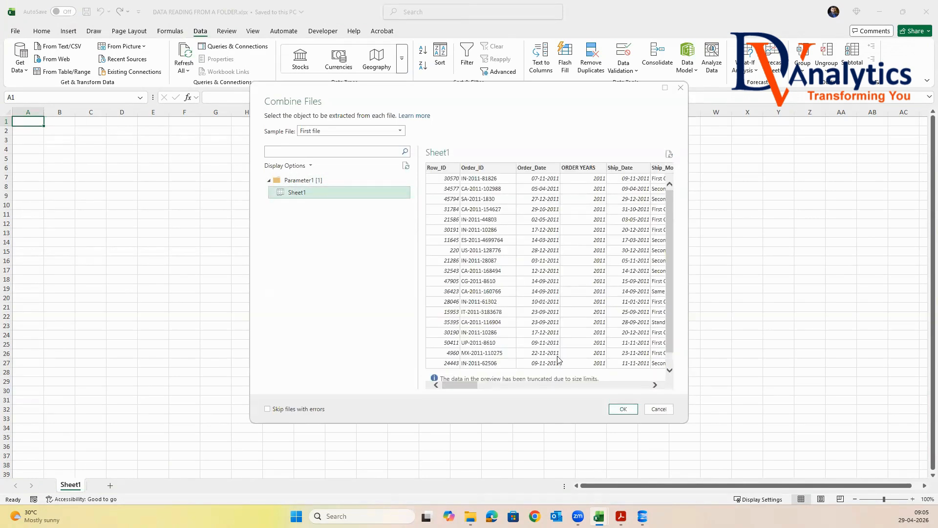
mouse_move(474, 387)
mouse_down()
mouse_move(686, 387)
mouse_move(472, 386)
mouse_up()
click(626, 410)
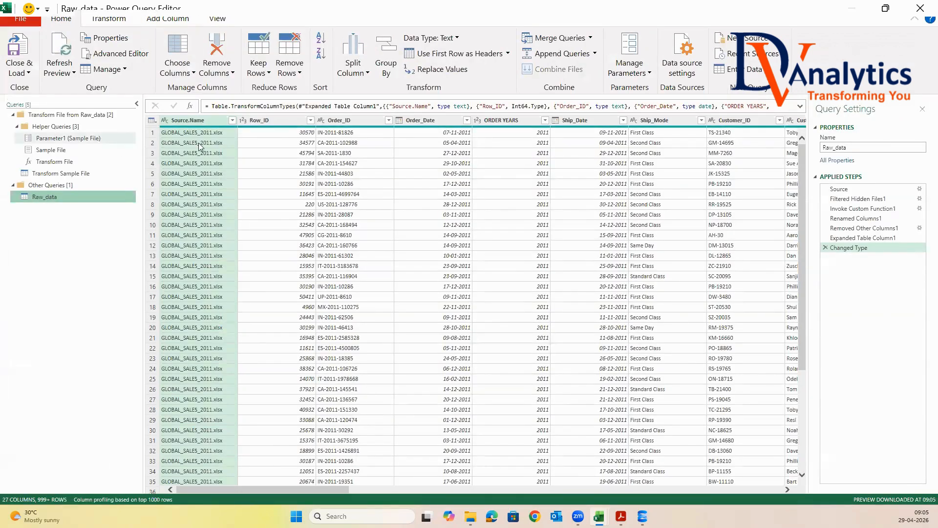
Review the Source.Name file list and rename the query GLOBAL_SALES_2011_2014
click(232, 120)
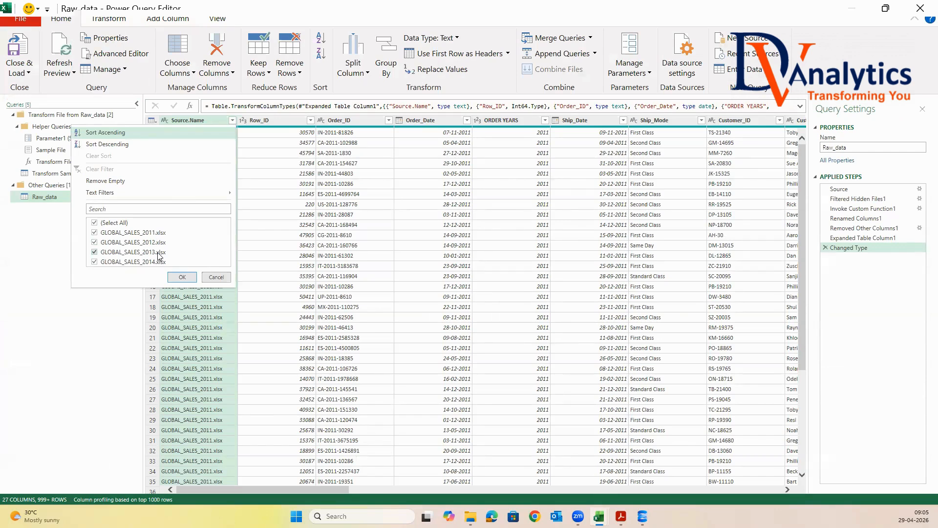
click(182, 276)
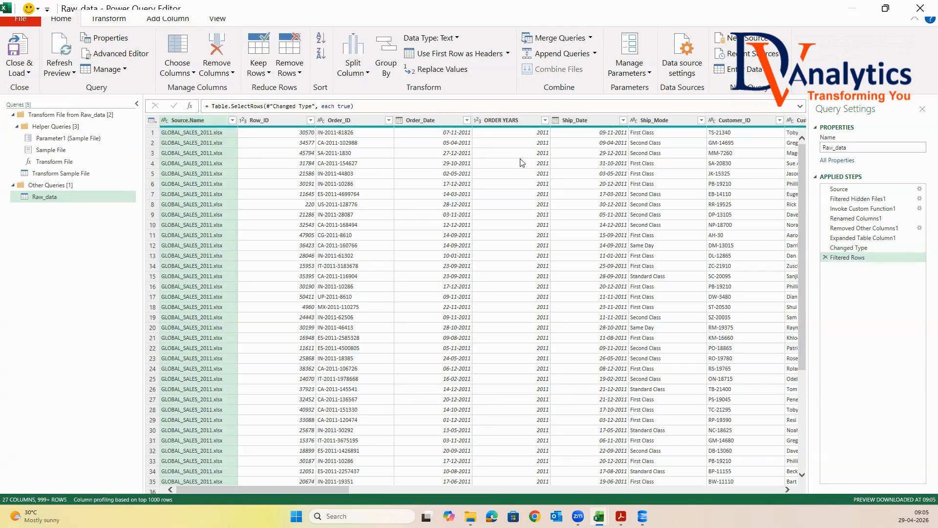
double_click(855, 148)
text(GLOBAL_SALES_2011_2024)
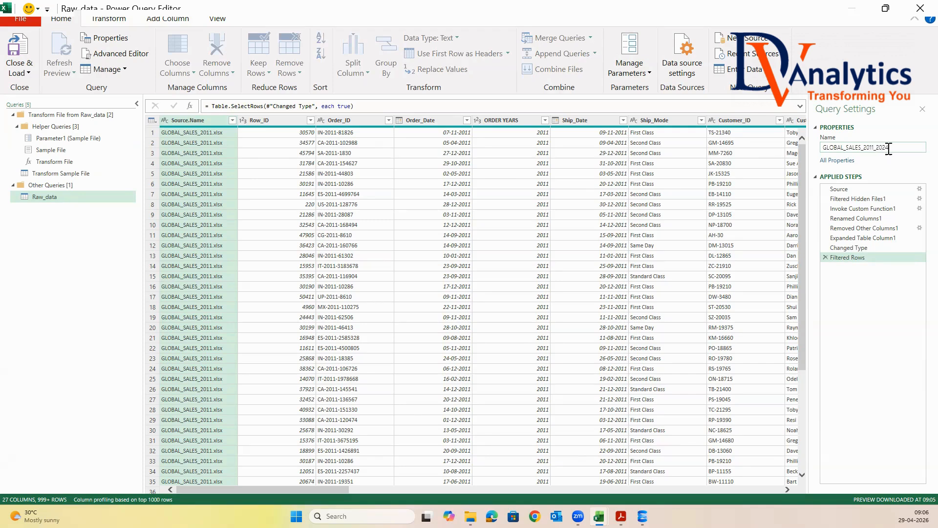
drag(897, 148, 799, 147)
key(Return)
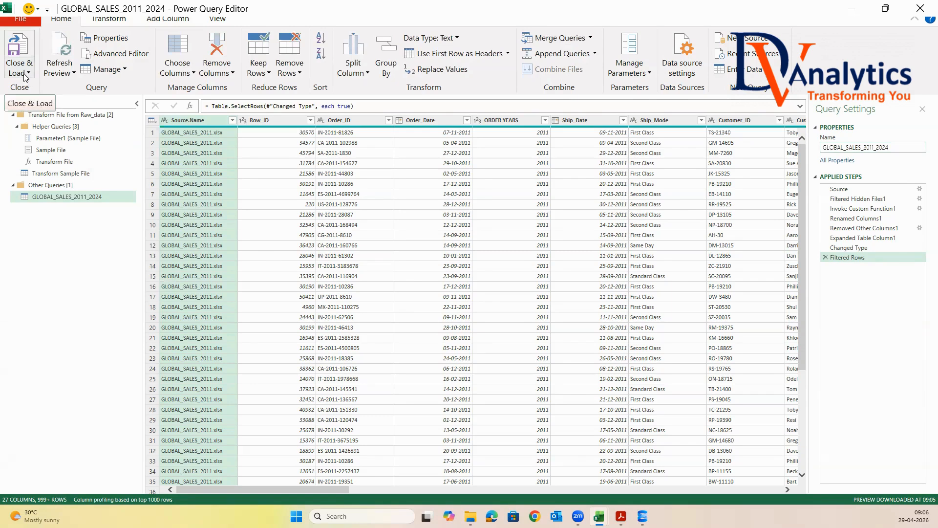
click(886, 148)
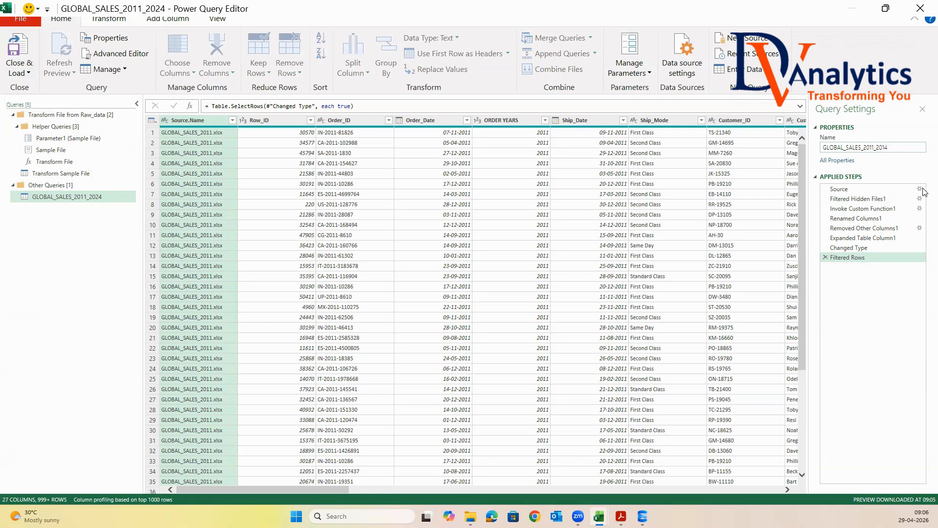
key(Return)
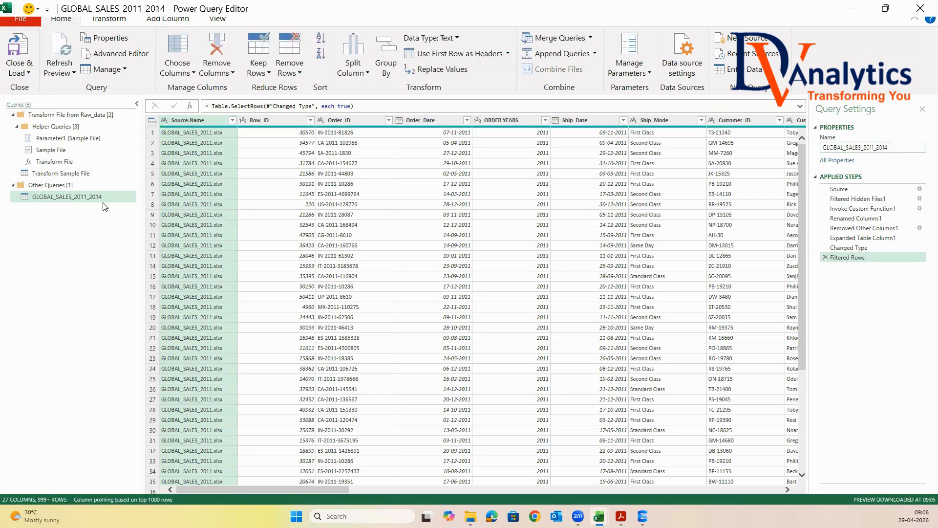
Close the Power Query Editor and load the query into the workbook
click(20, 72)
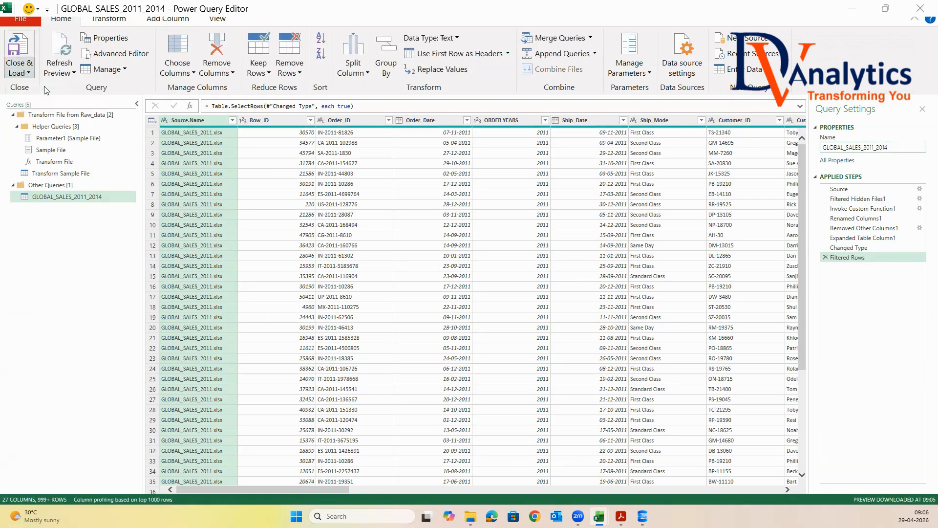
click(24, 97)
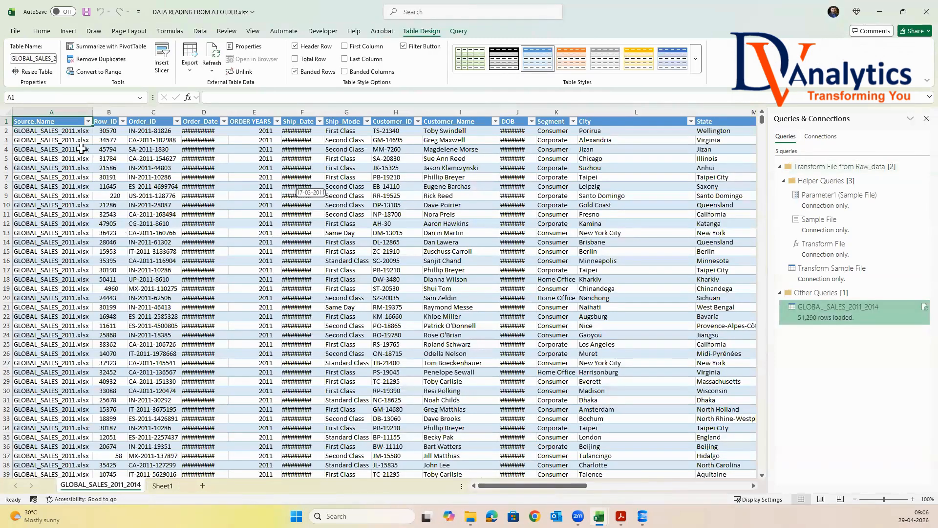
Autofit the Order_Date column and check the Source.Name and ORDER YEARS filter values in the loaded table
click(88, 121)
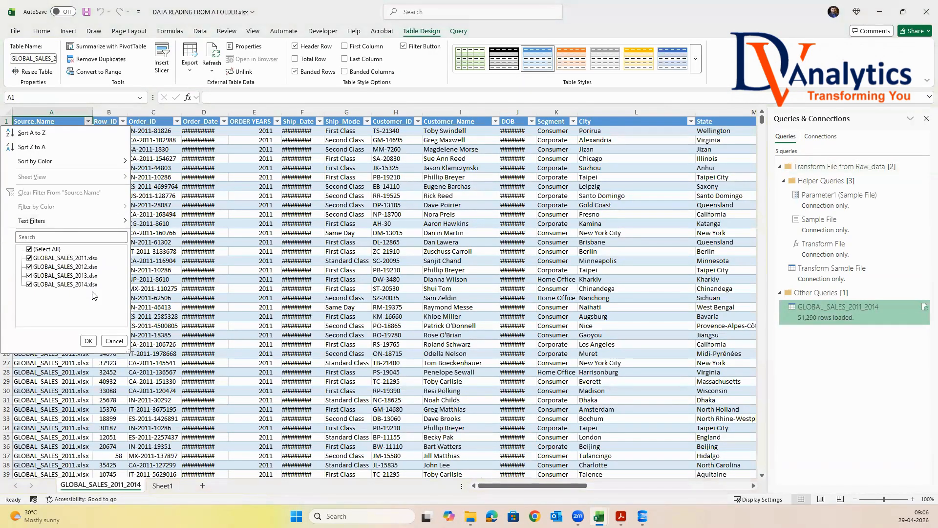
click(88, 341)
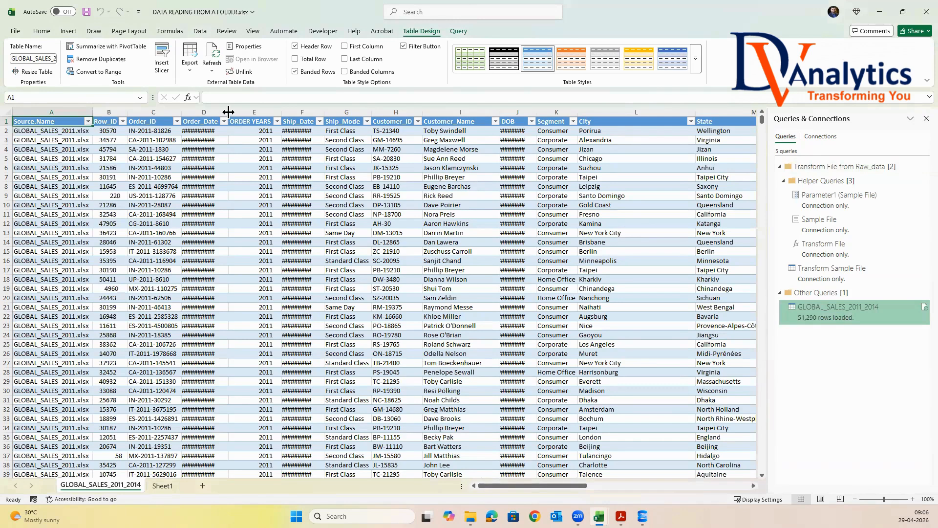
double_click(227, 111)
click(284, 121)
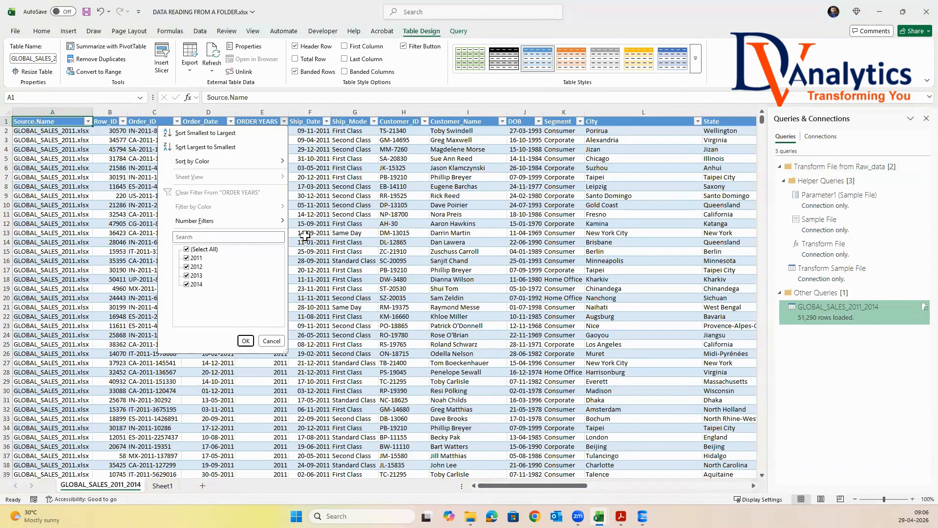
key(Escape)
Turn off the table's style, filter buttons and banded rows, and save the workbook
click(695, 59)
click(461, 76)
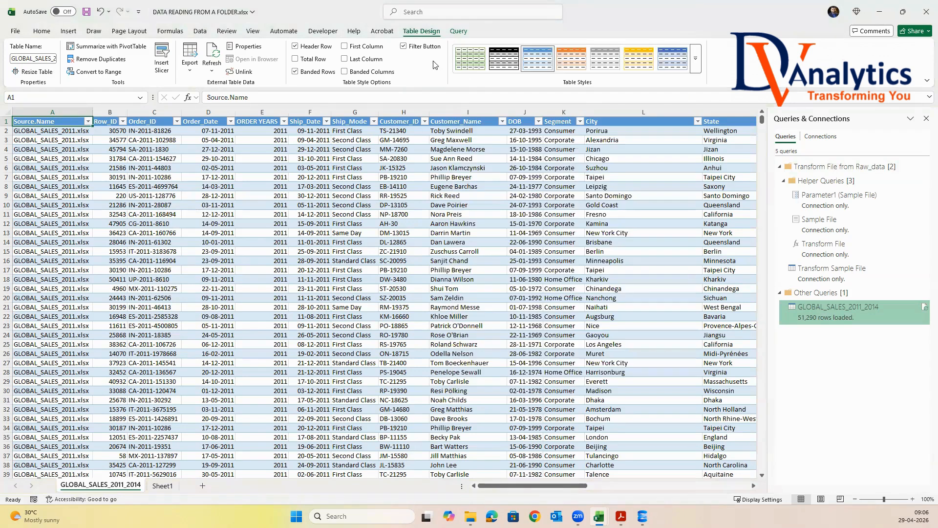
click(409, 47)
click(300, 72)
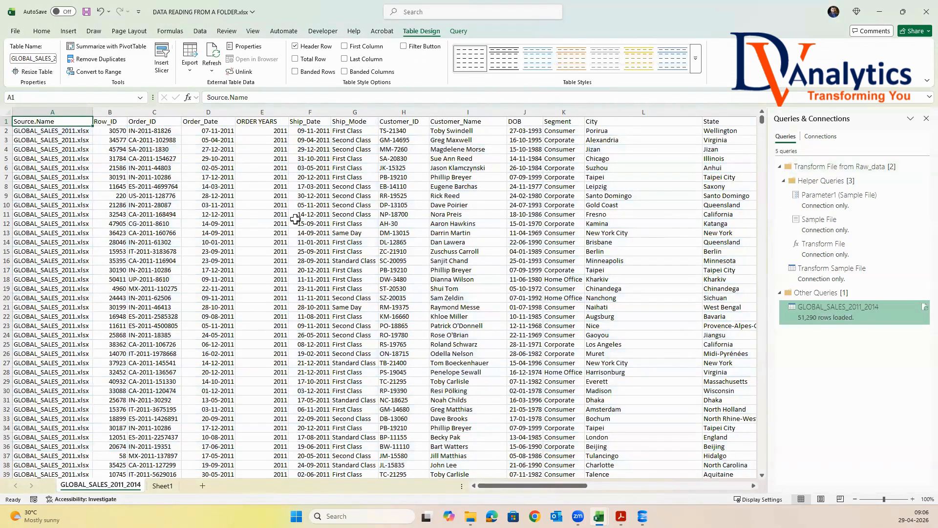
click(275, 222)
key(ctrl+s)
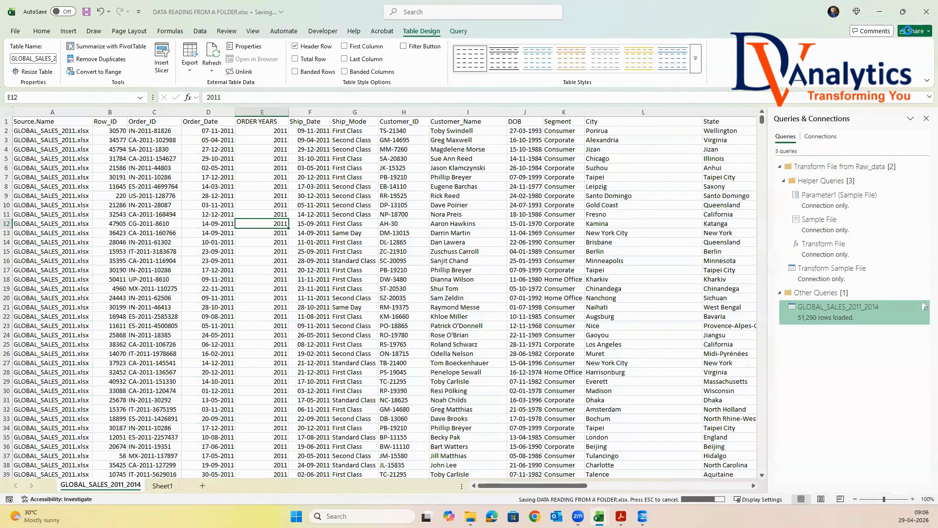
Switch to EXCEL SESSION_2.xlsx and set the status of 'Data importing from a folder' to Completed
click(925, 16)
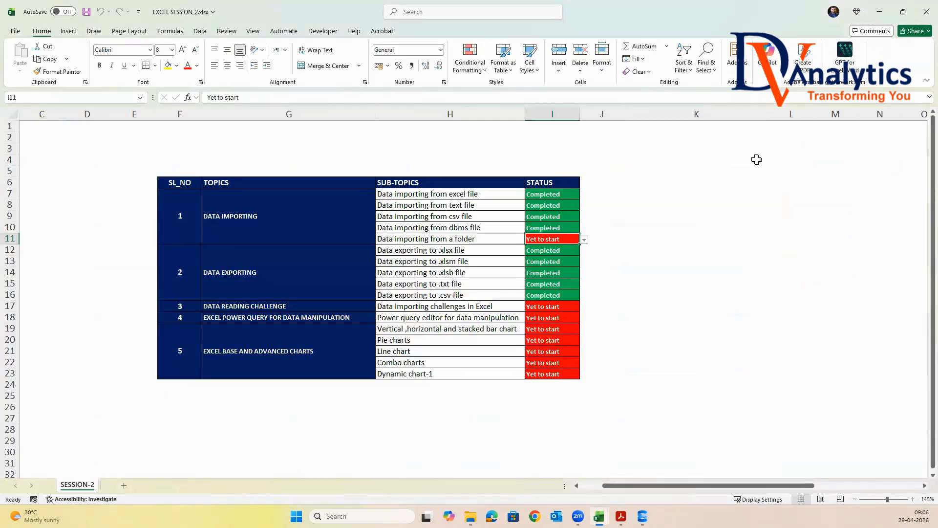
click(585, 240)
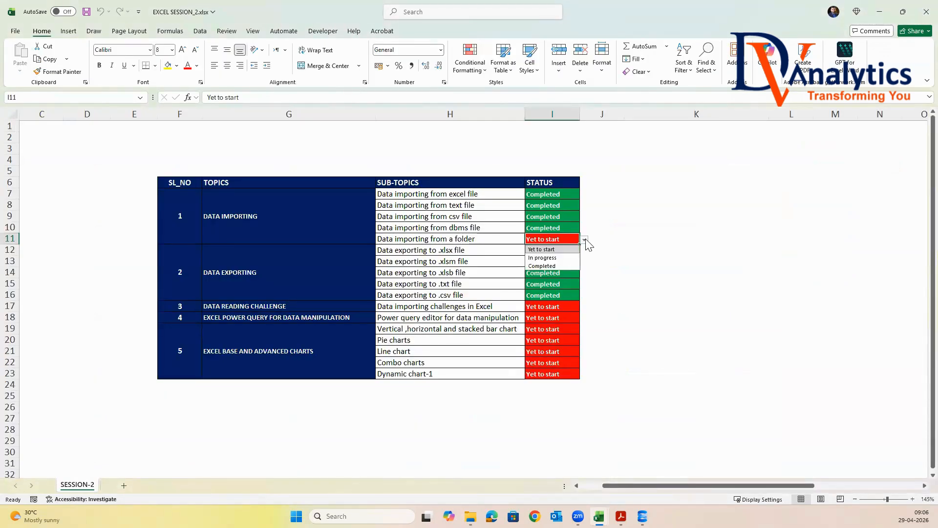
click(560, 266)
click(547, 318)
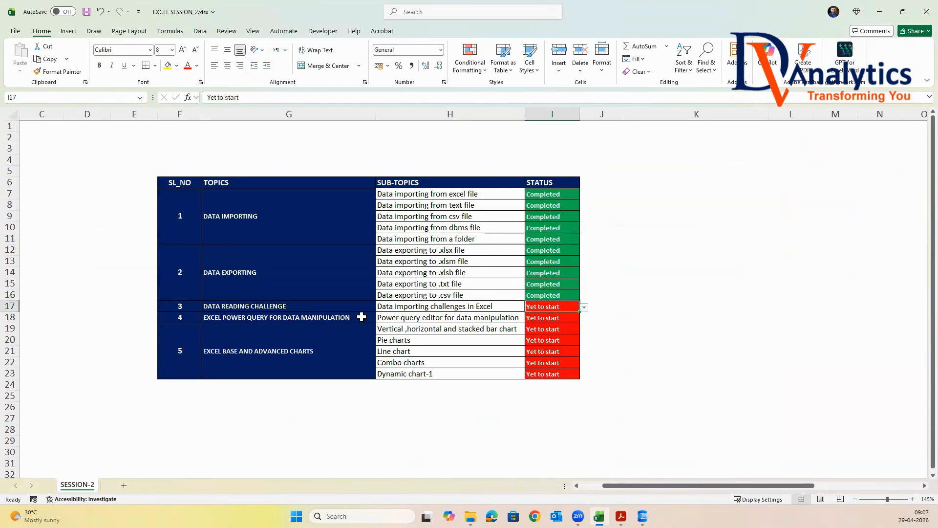
click(291, 307)
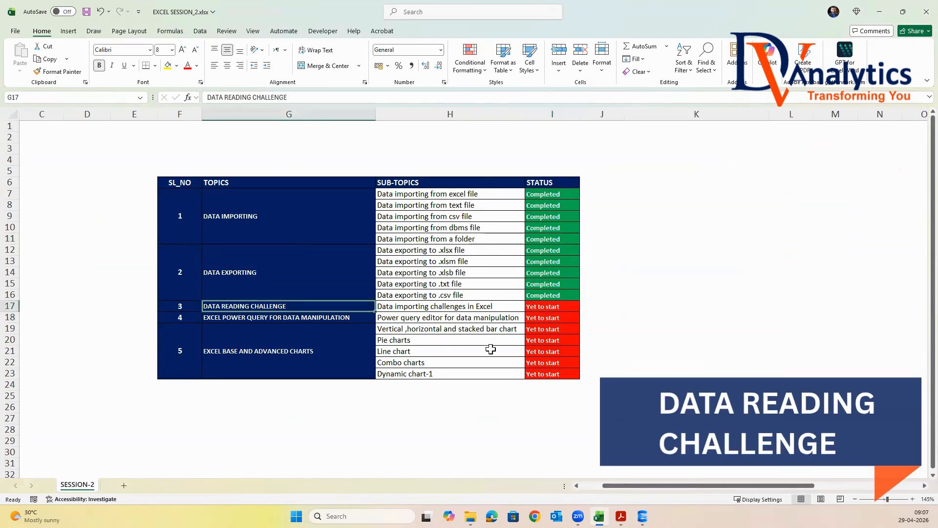
Browse to Session-2's a2.Raw data folder and select the a7.Data Reading Challenge folder
click(878, 11)
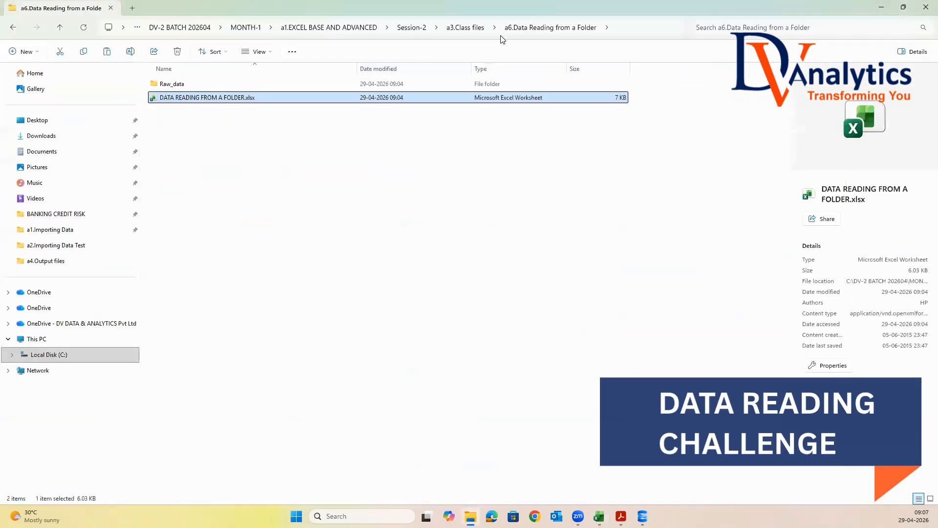
click(421, 28)
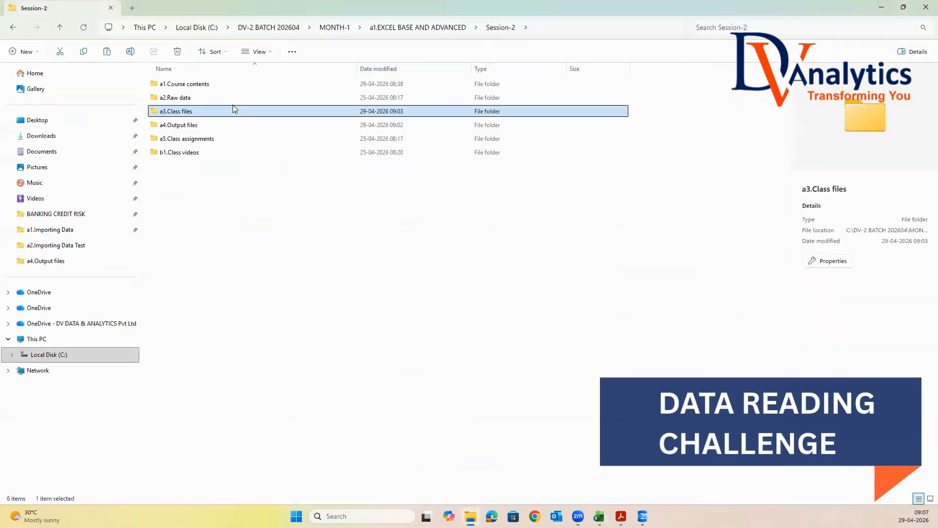
double_click(193, 98)
click(205, 166)
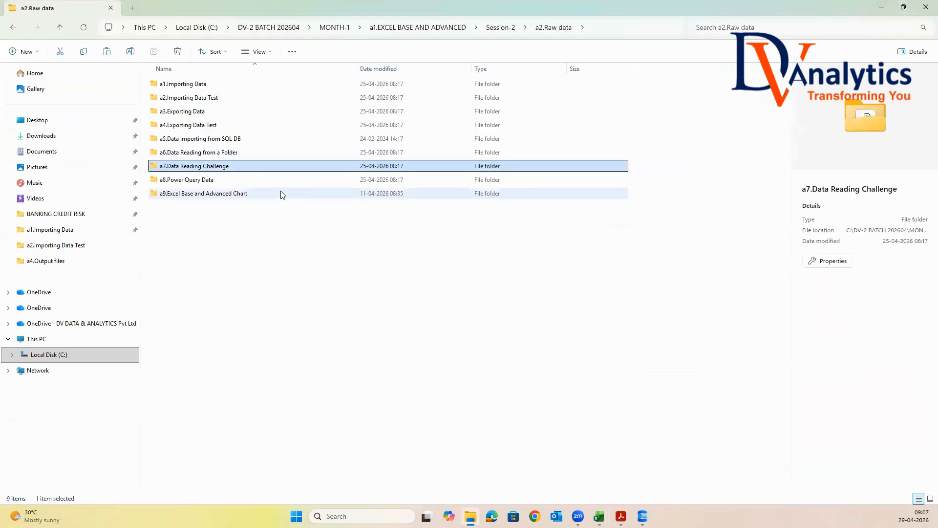
Paste the a7.Data Reading Challenge folder into Session-2's a3.Class files folder
click(492, 29)
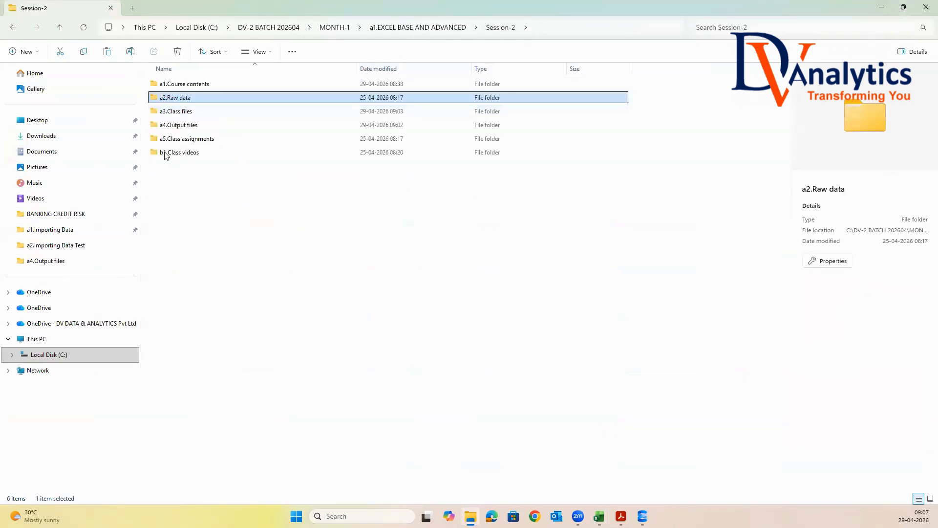
double_click(185, 116)
right_click(177, 183)
click(188, 191)
click(302, 222)
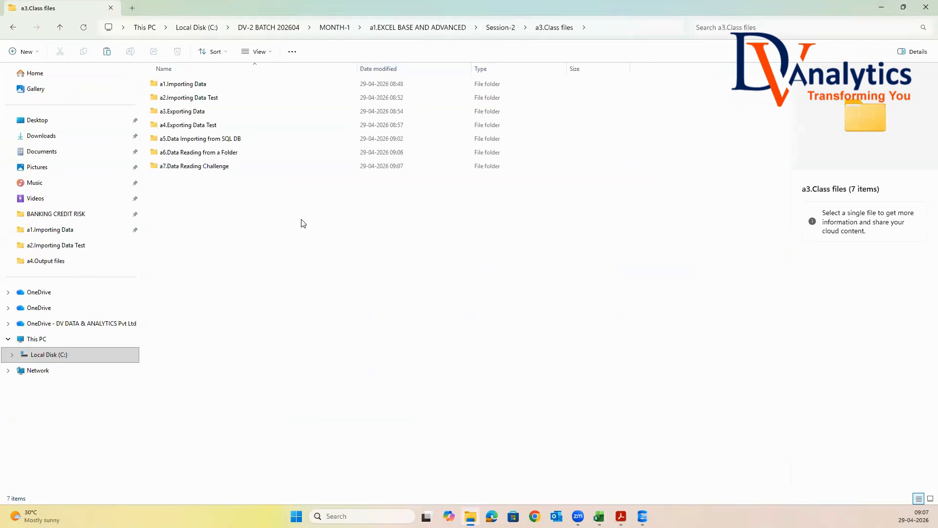
Open Telecom Usage Data.txt from the pasted folder, jump to its last line to examine its length, and close it
double_click(213, 167)
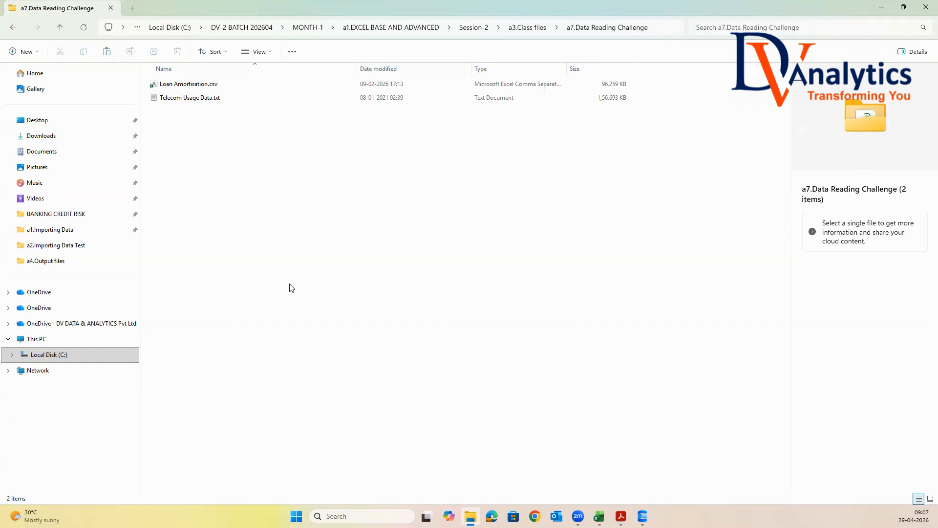
double_click(194, 99)
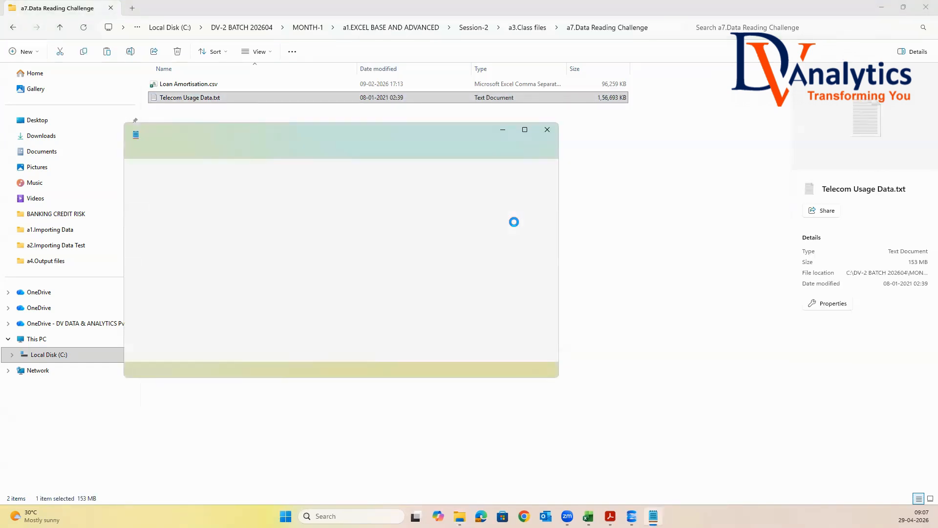
click(525, 130)
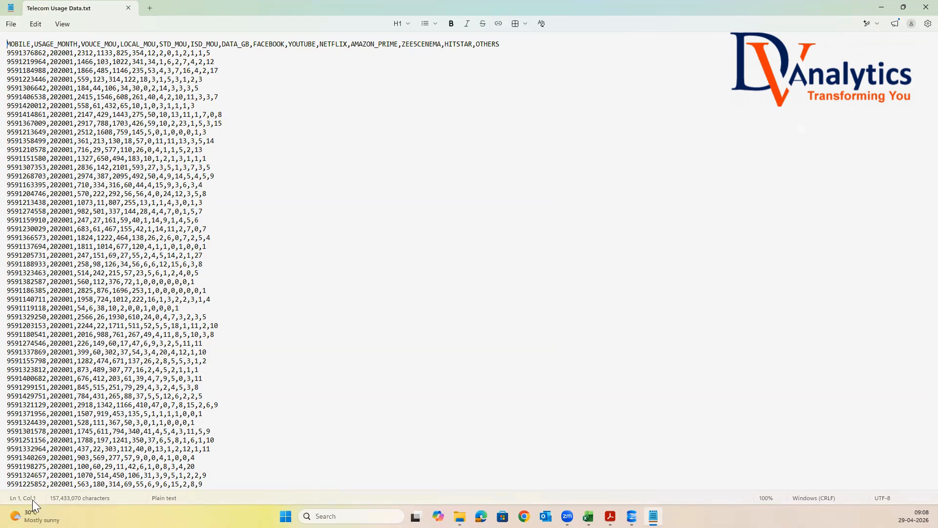
click(8, 396)
key(Down)
key(ctrl+End)
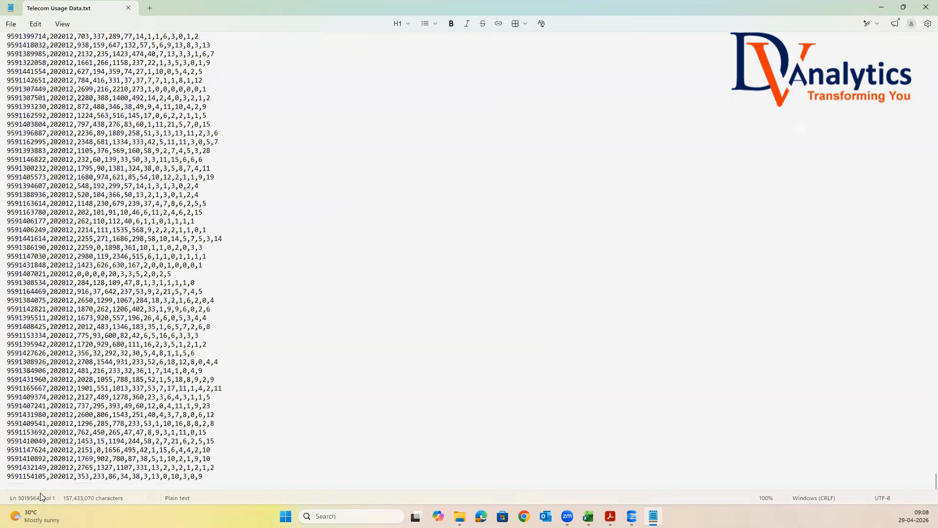
key(Up)
mouse_move(34, 515)
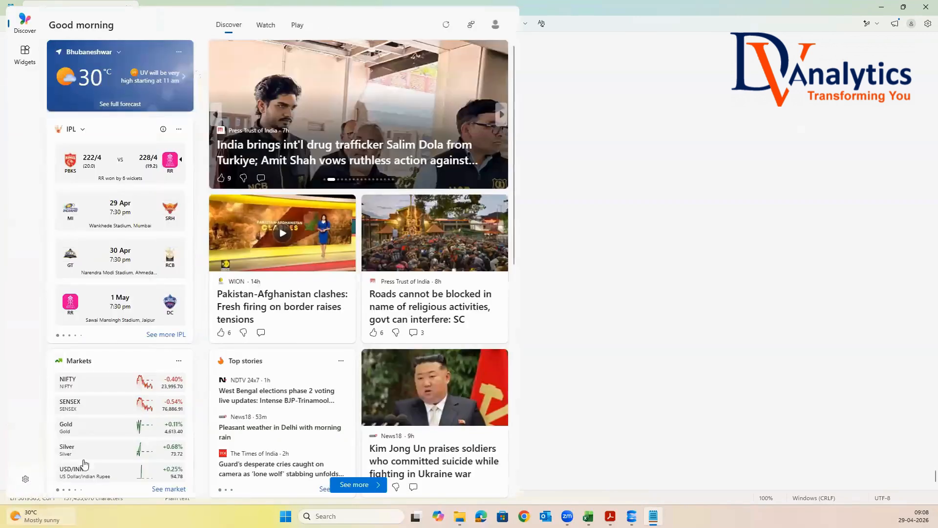
click(672, 482)
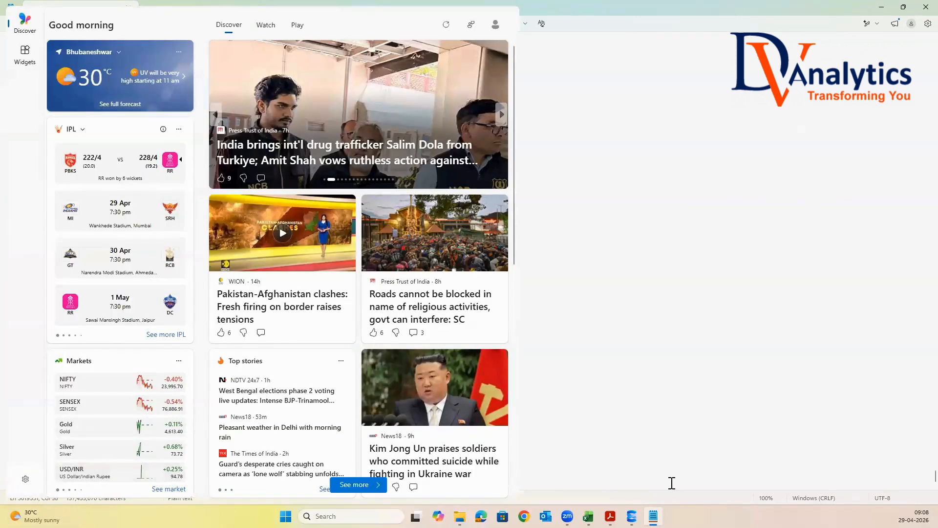
click(894, 167)
click(375, 488)
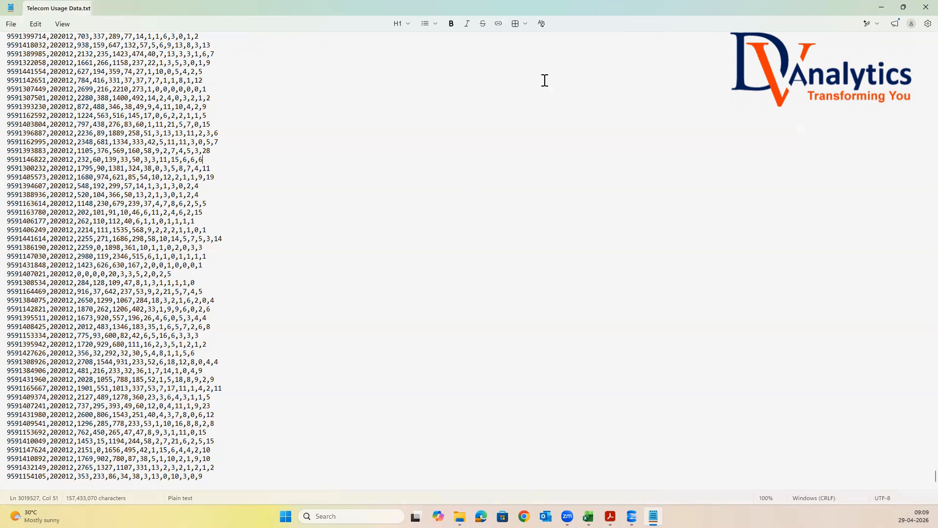
click(923, 8)
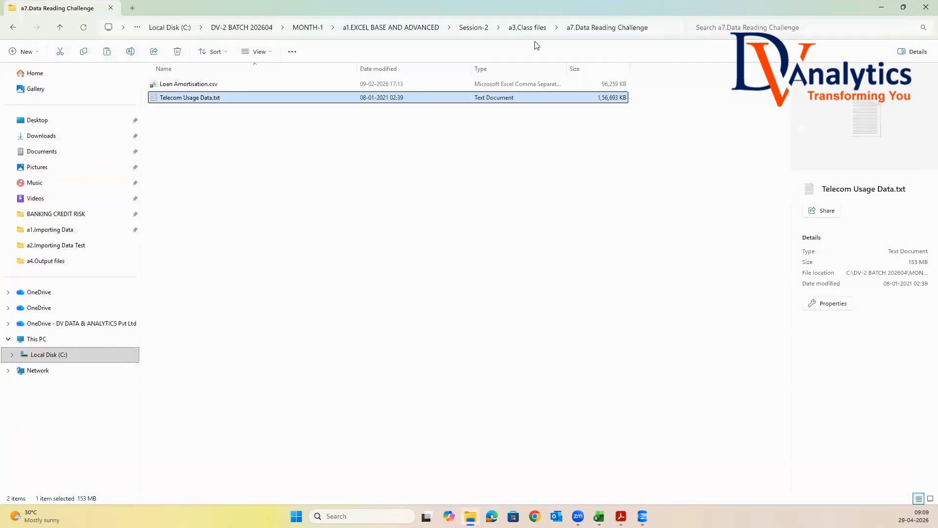
Create a new Excel worksheet file named DATA READING CHALLENGE in the a7.Data Reading Challenge folder
click(526, 28)
double_click(197, 168)
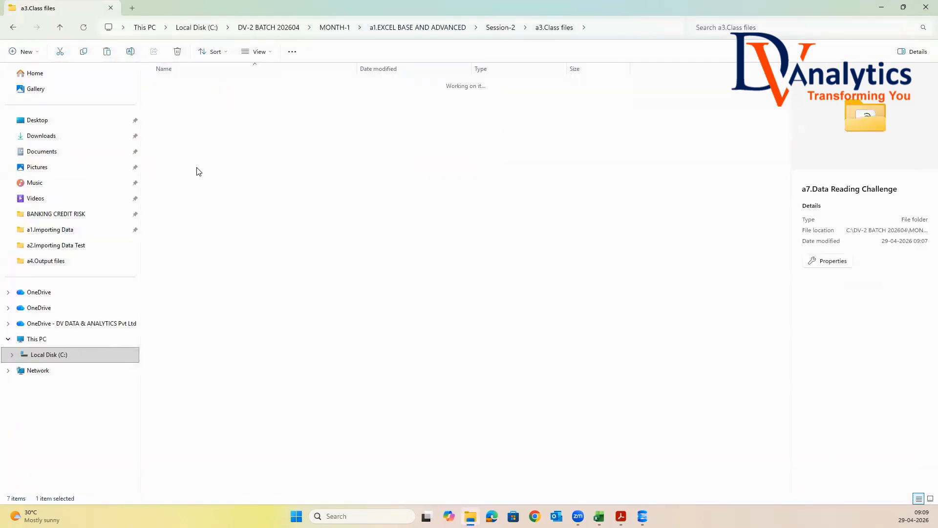
right_click(180, 142)
mouse_move(214, 244)
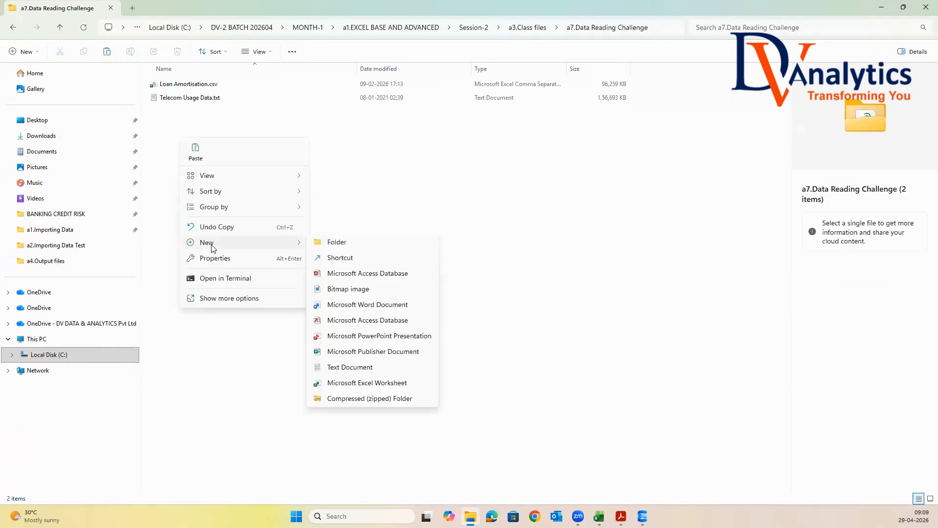
click(349, 386)
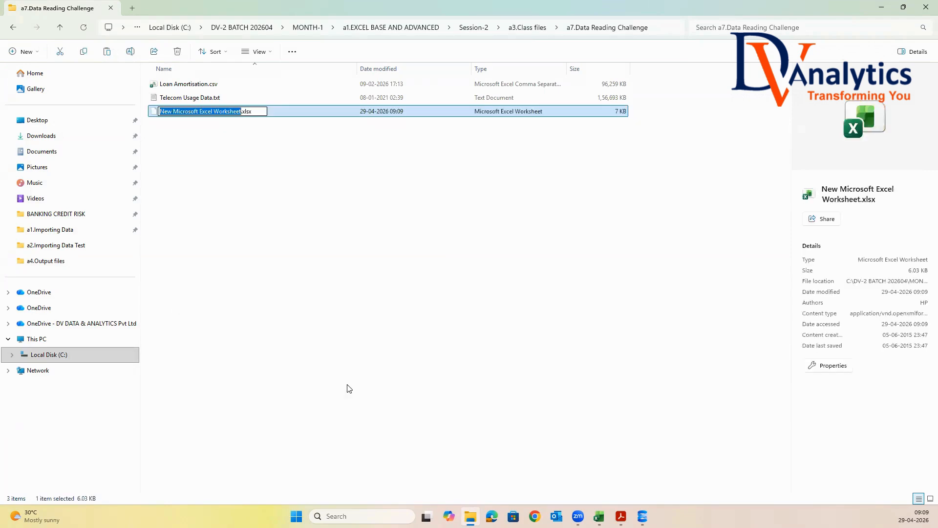
text(DATA READING )
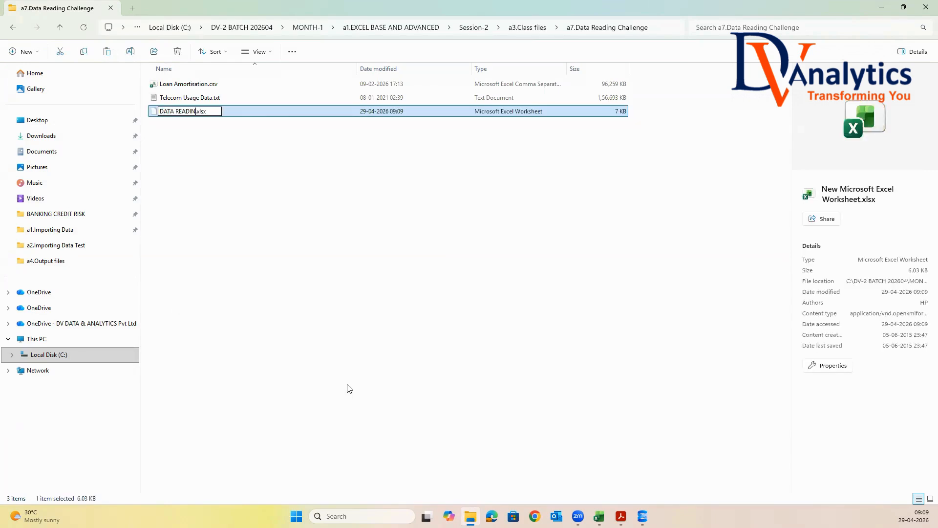
text(CHALLENGE)
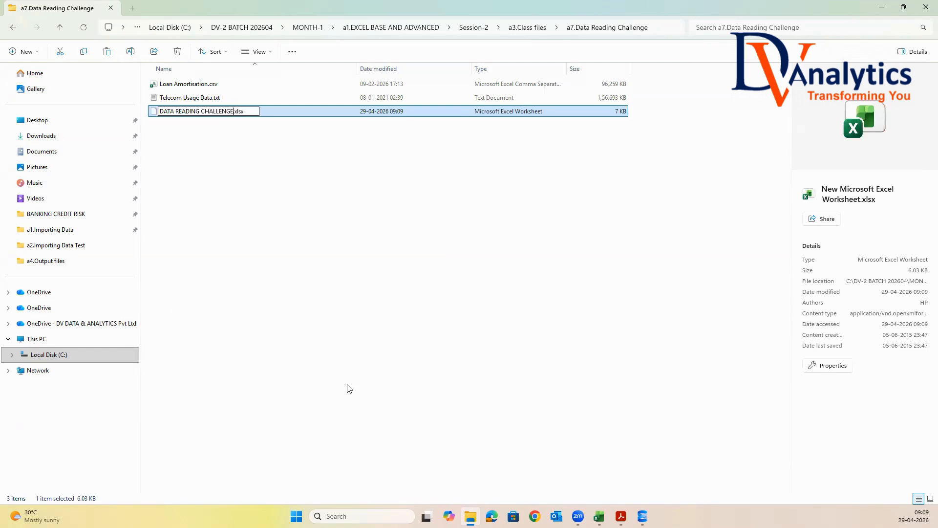
click(287, 235)
Open the DATA READING CHALLENGE workbook and import Telecom Usage Data.txt with From Text/CSV, loading it to a worksheet
double_click(209, 112)
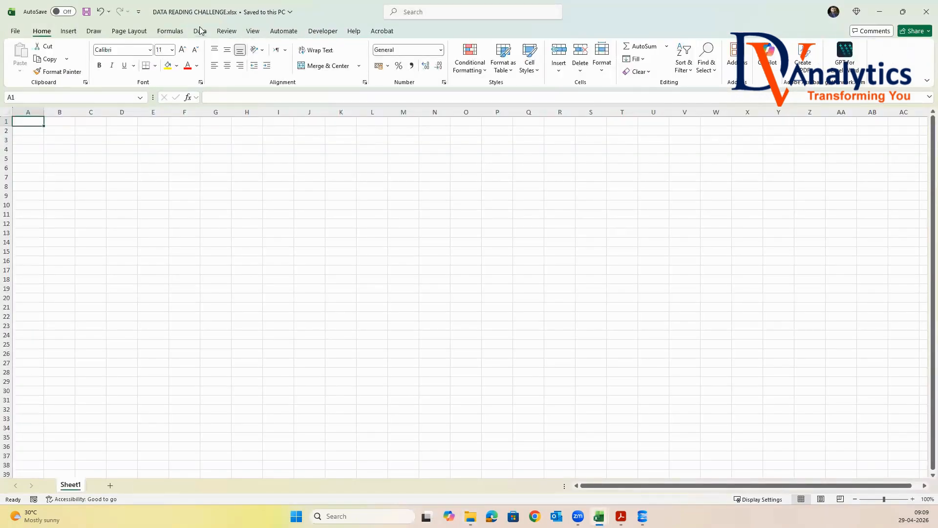
click(200, 31)
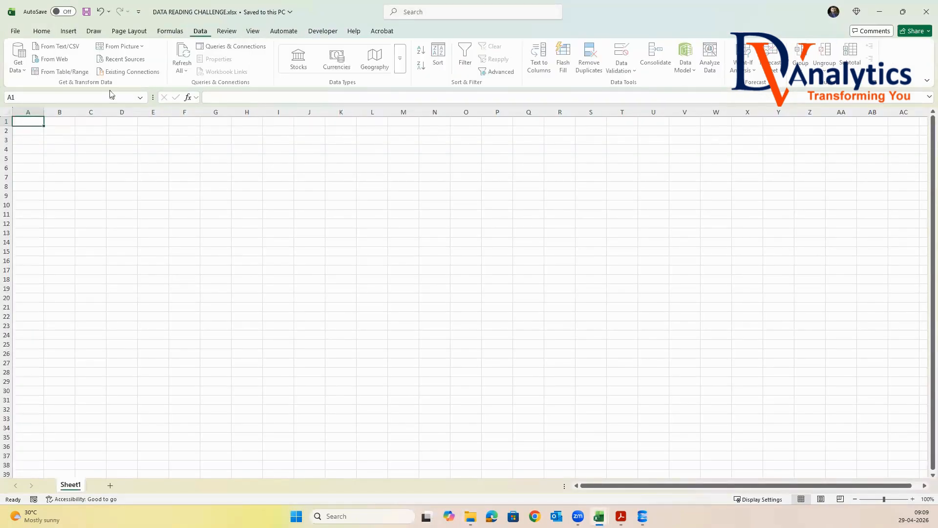
click(23, 72)
mouse_move(48, 106)
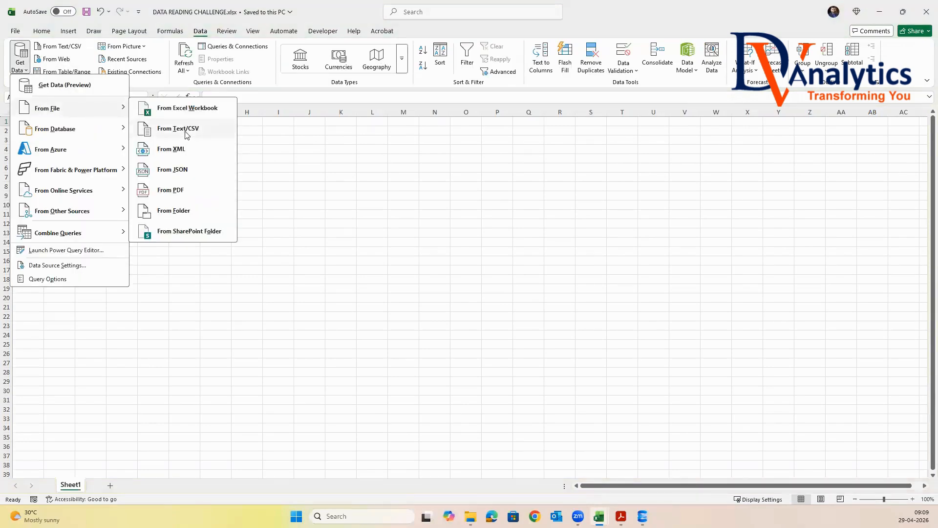
click(185, 133)
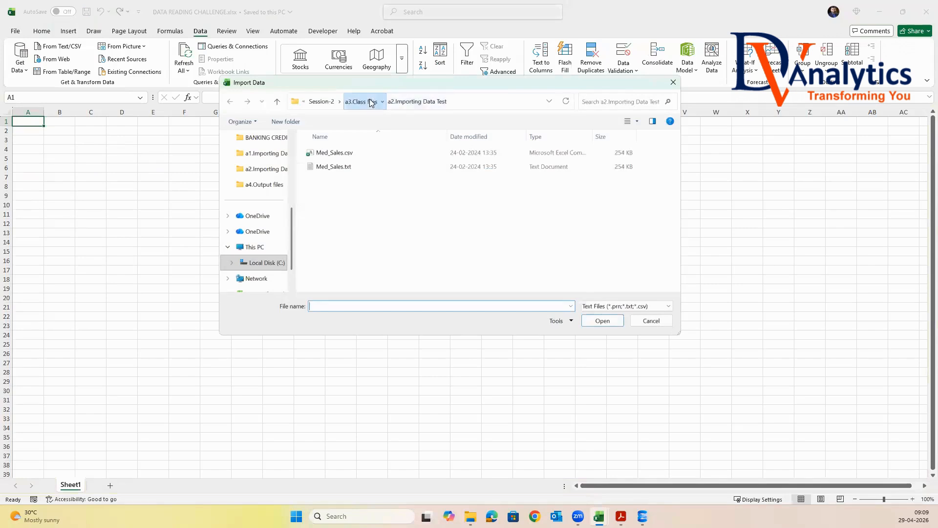
double_click(356, 236)
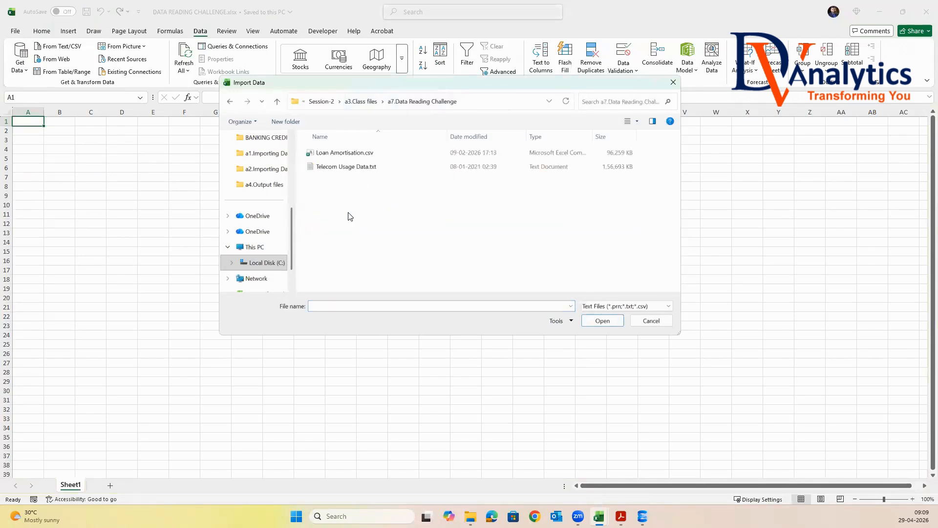
click(342, 167)
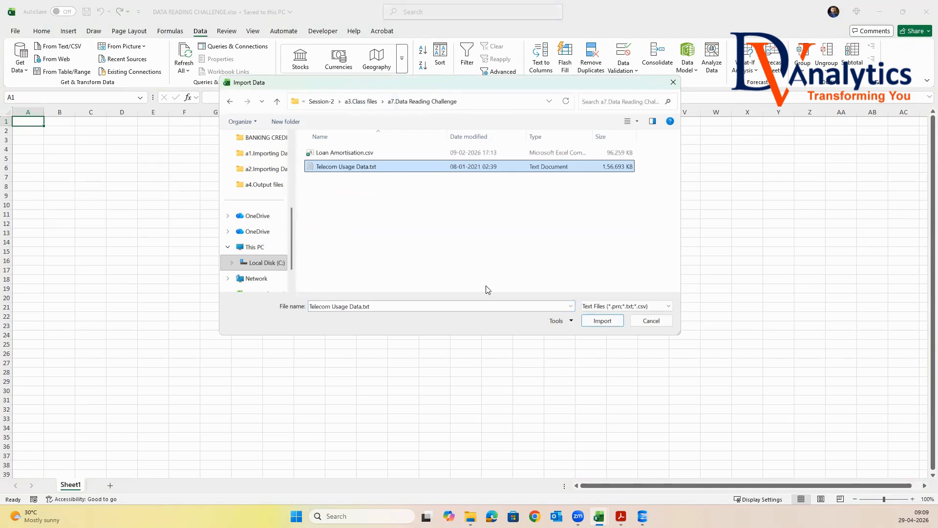
click(601, 320)
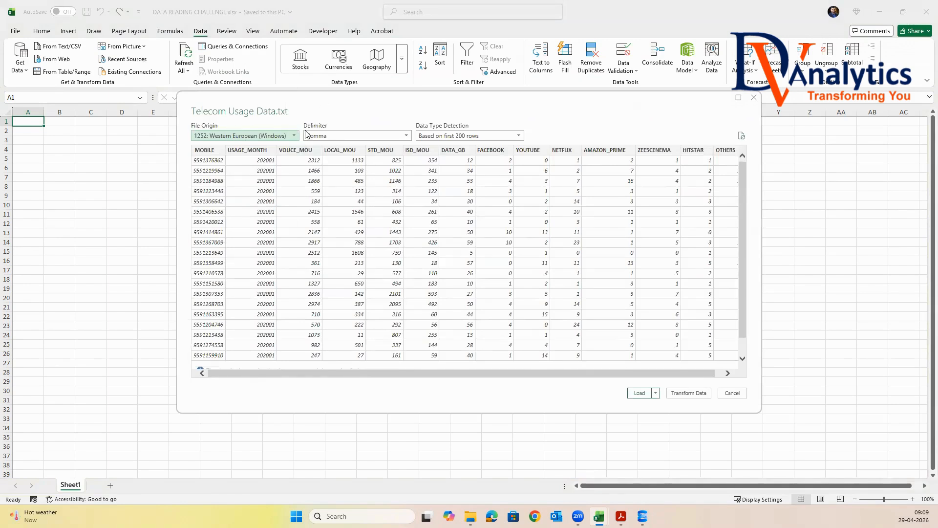
click(639, 392)
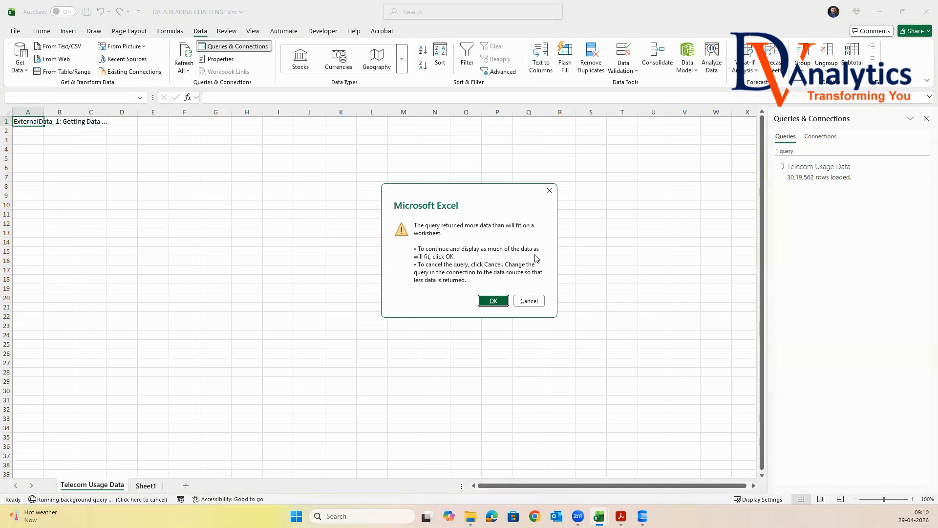
click(493, 302)
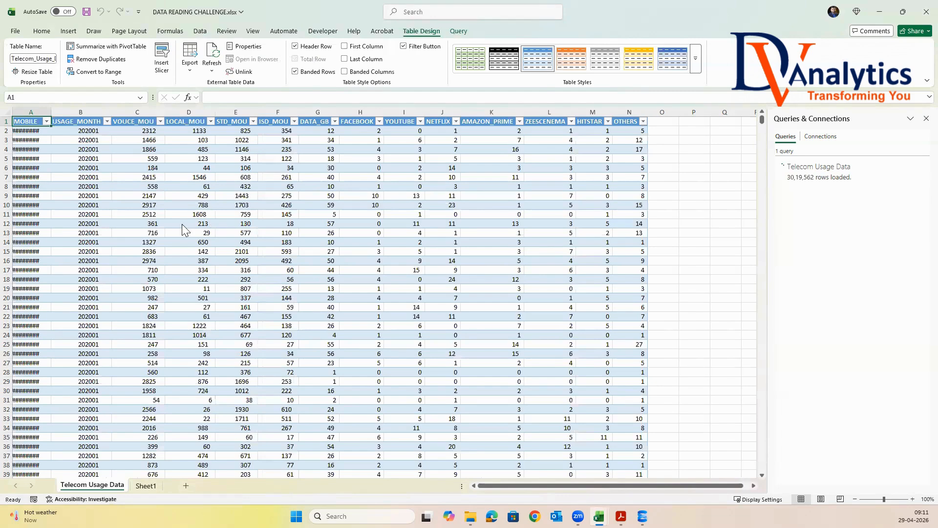
Select the MOBILE column, scroll to the table's last row, and widen the MOBILE column to show full numbers
key(ctrl+space)
drag(762, 122, 763, 481)
scroll(761, 479, down, 1)
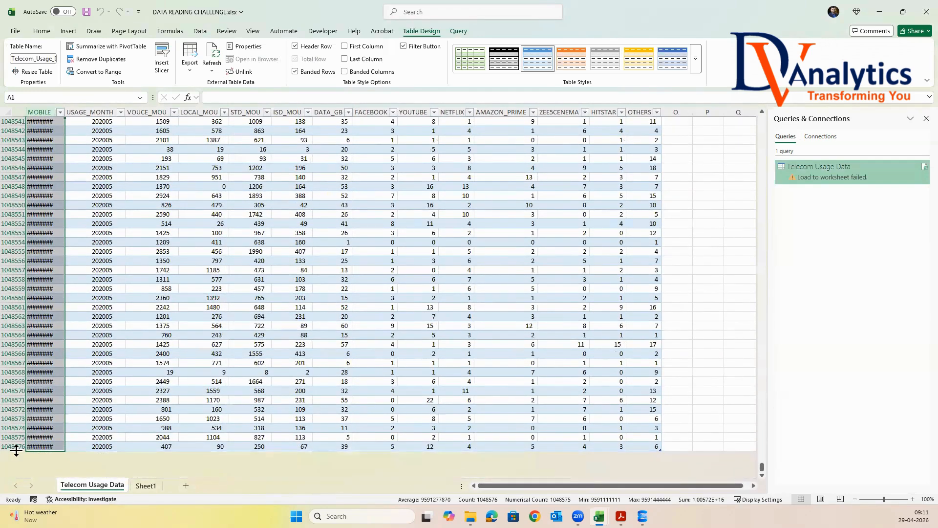
click(61, 112)
click(62, 112)
drag(65, 112, 145, 112)
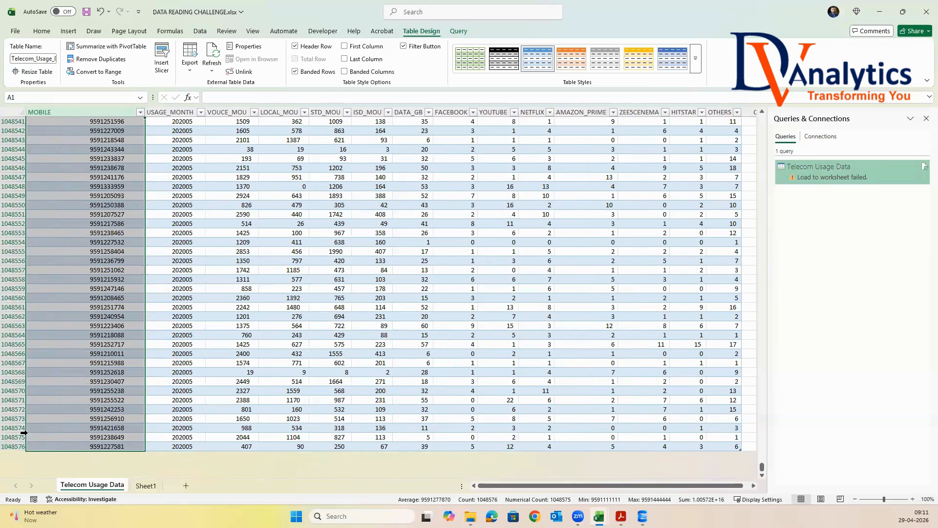
On Sheet1, import Loan Amortisation.csv with From Text/CSV and load it to a worksheet
click(145, 486)
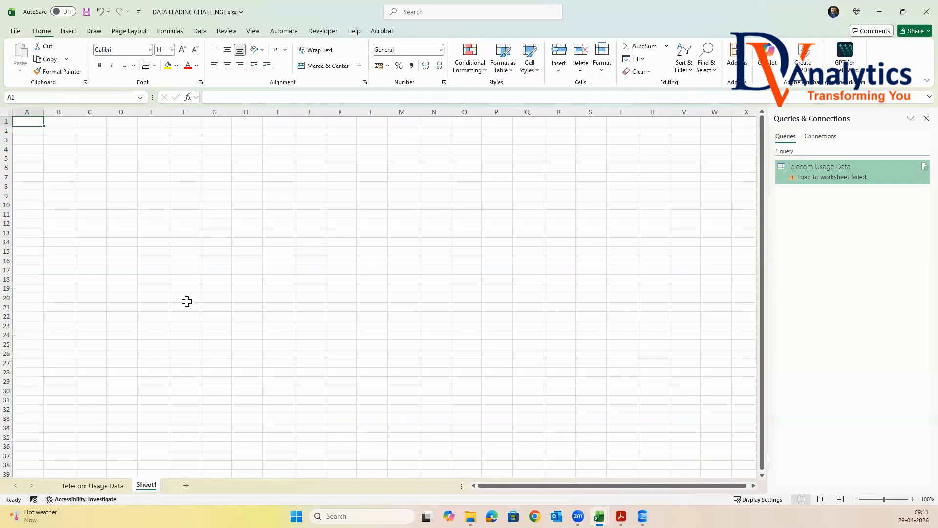
click(200, 31)
click(23, 73)
mouse_move(49, 108)
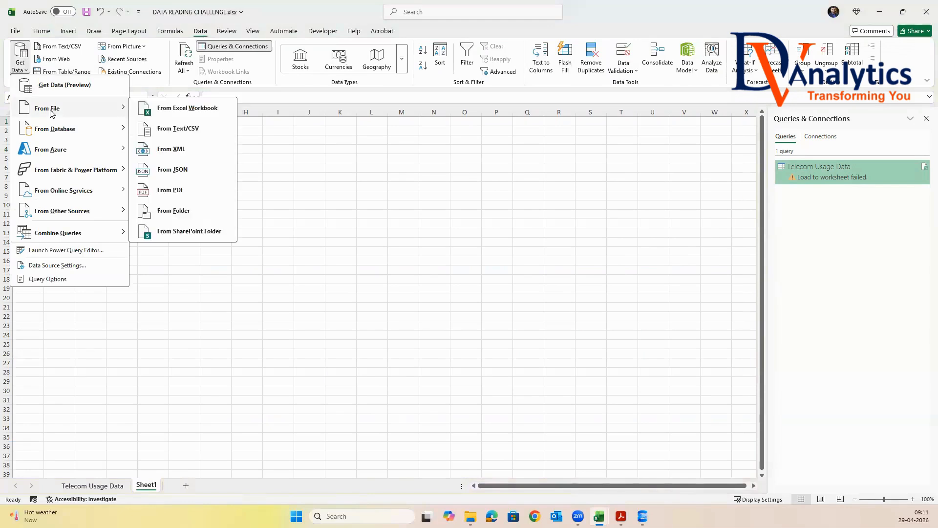
click(168, 129)
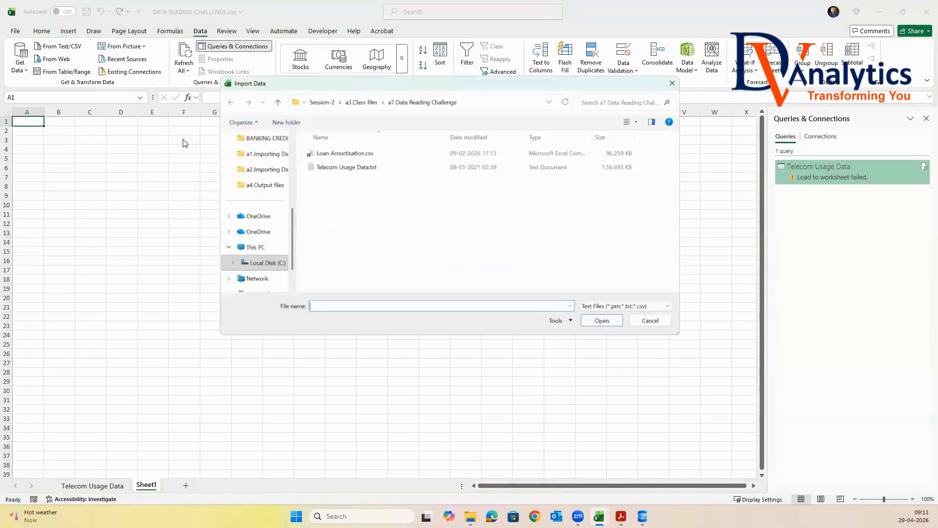
click(340, 155)
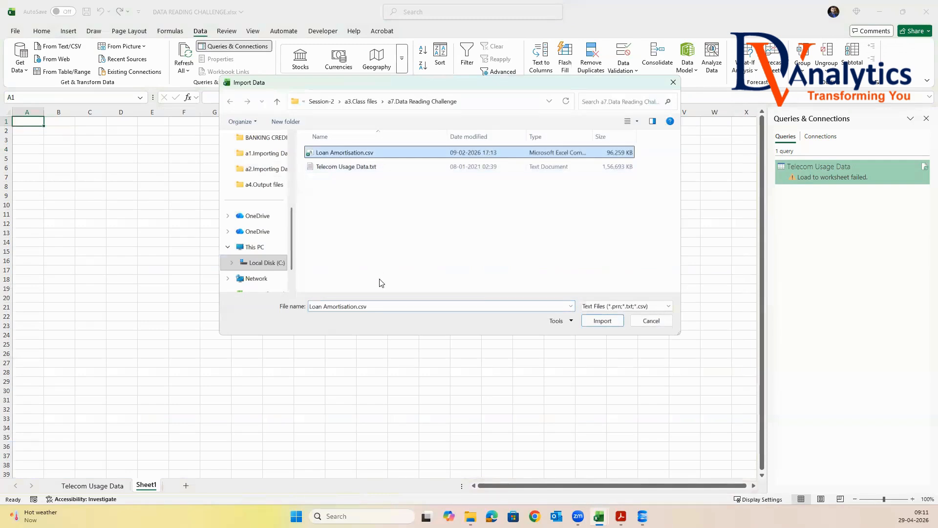
click(603, 321)
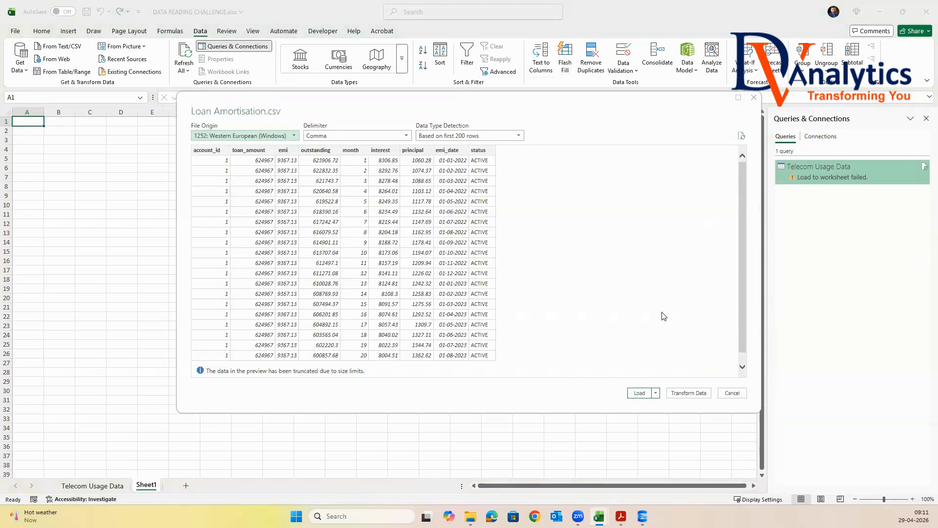
click(643, 394)
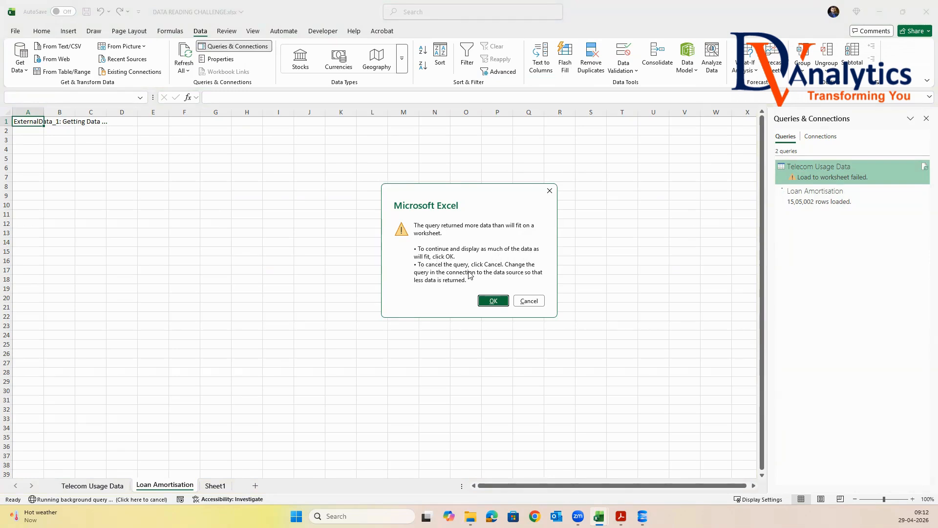
click(489, 300)
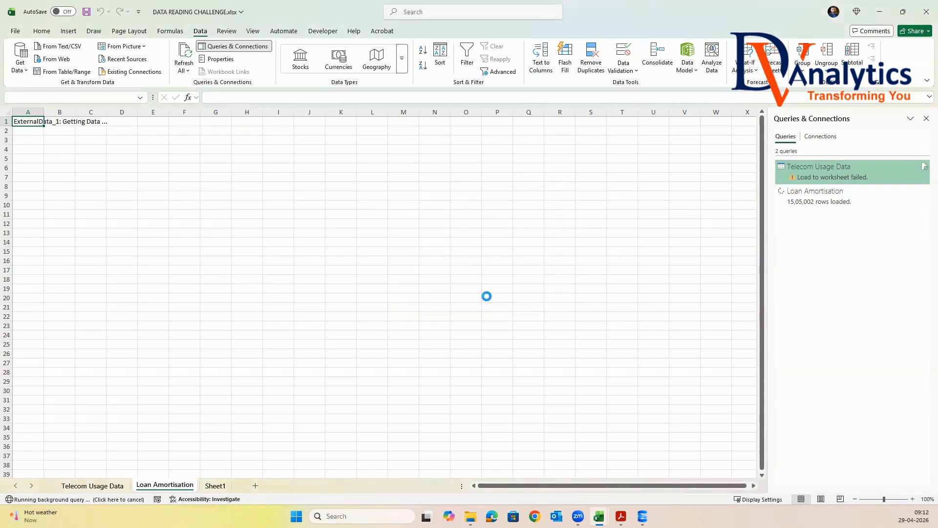